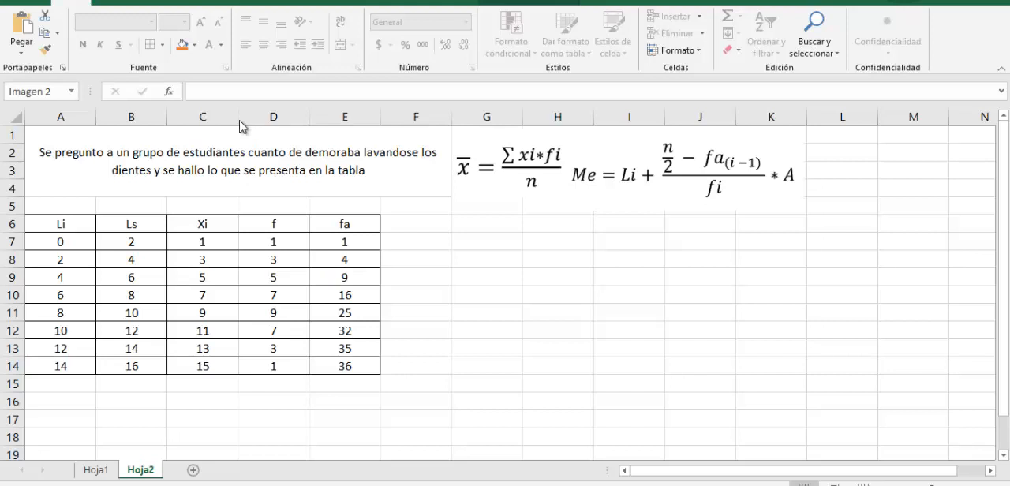
{"action": "double_click", "coordinate": [67, 224]}
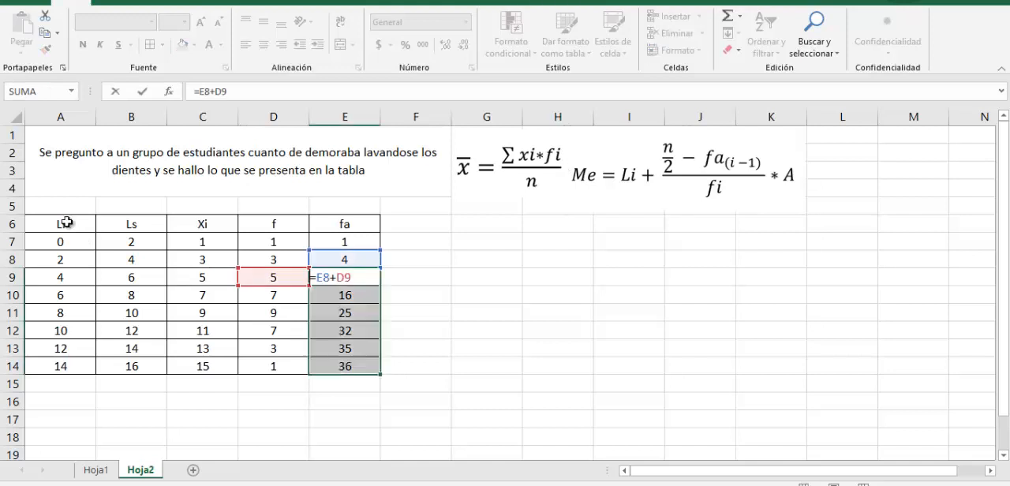
{"action": "left_click_drag", "start_coordinate": [67, 224], "coordinate": [63, 368]}
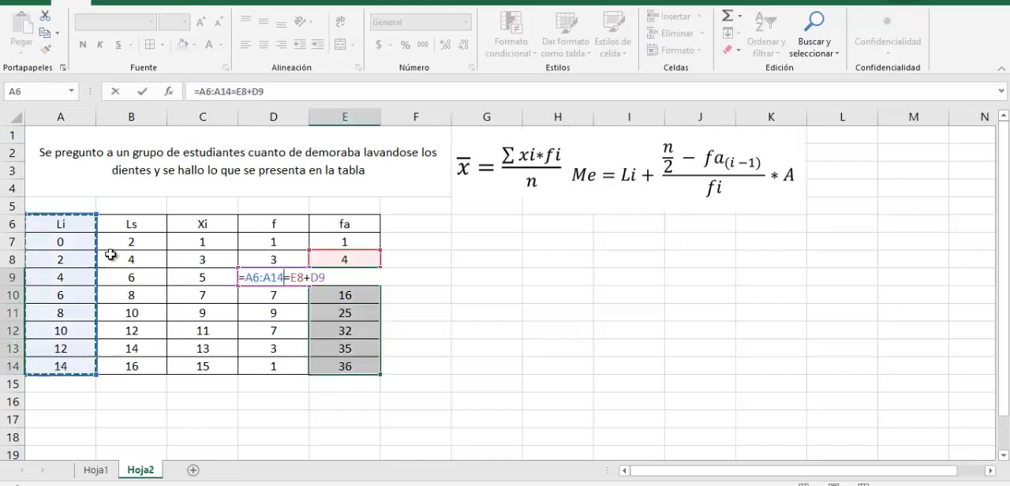
{"action": "key", "text": "Escape"}
Go through the table's Ls, Xi, f and fa columns one at a time, from header to last row
{"action": "left_click_drag", "start_coordinate": [135, 221], "coordinate": [146, 364]}
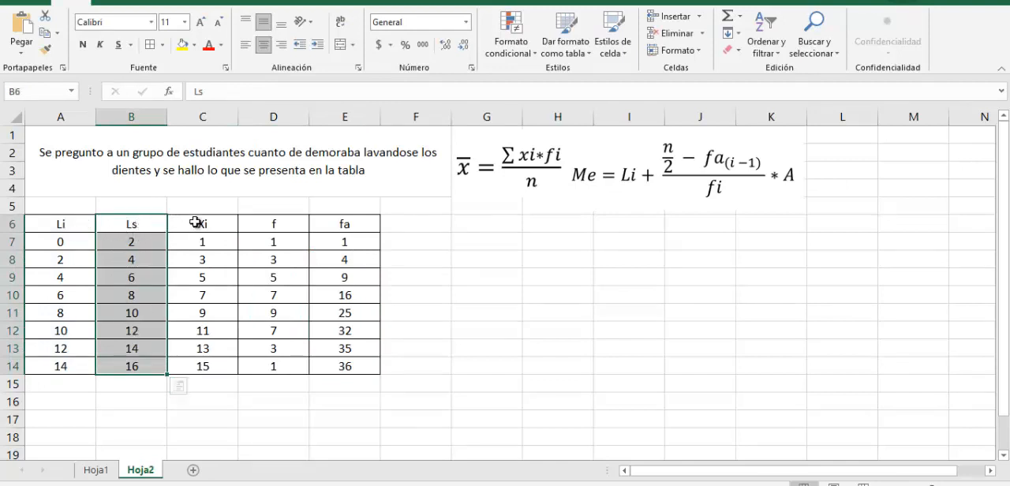
{"action": "left_click_drag", "start_coordinate": [198, 224], "coordinate": [204, 365]}
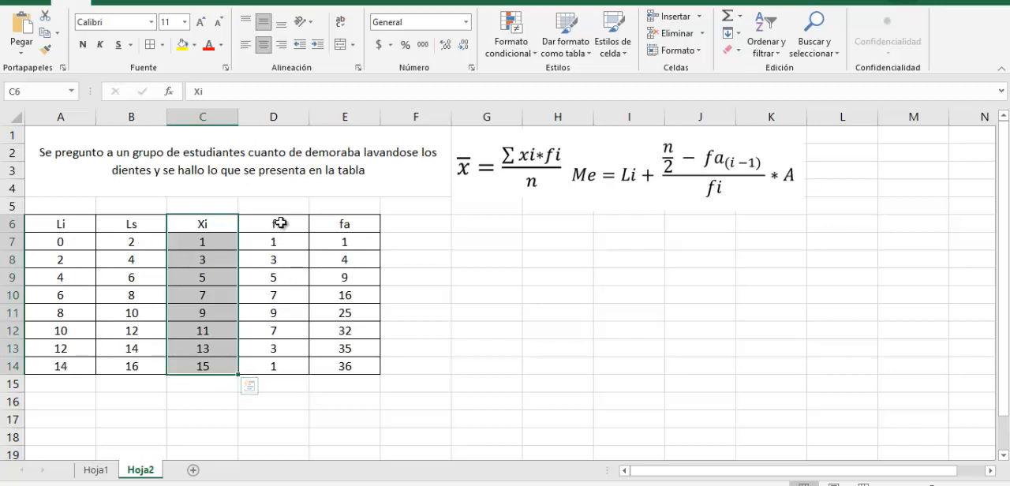
{"action": "left_click_drag", "start_coordinate": [280, 223], "coordinate": [293, 362]}
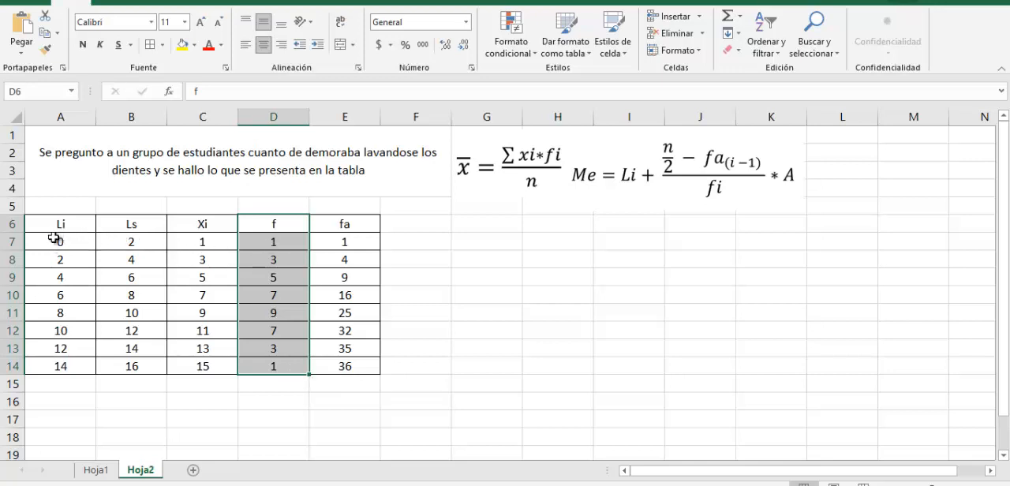
{"action": "left_click_drag", "start_coordinate": [351, 223], "coordinate": [371, 364]}
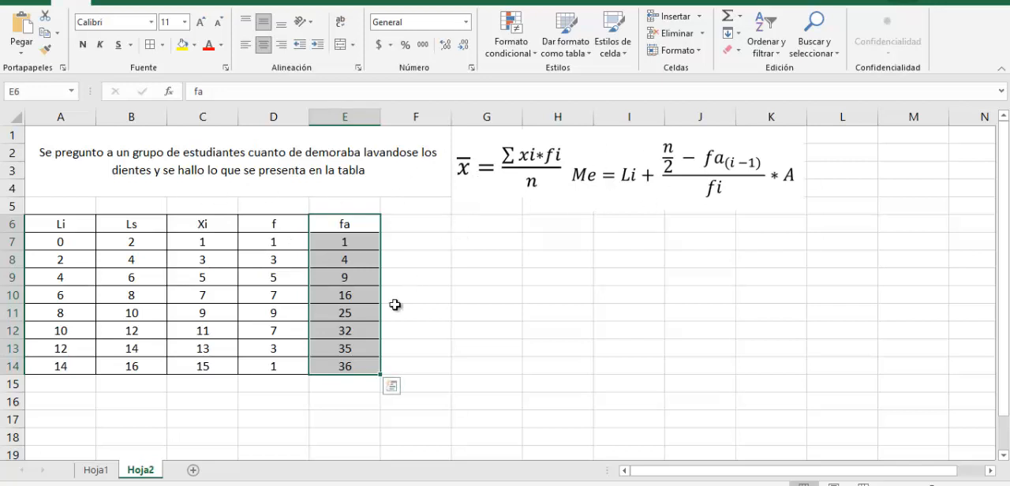
Enter the mode label Mo in cell A16 below the table
{"action": "left_click", "coordinate": [66, 404]}
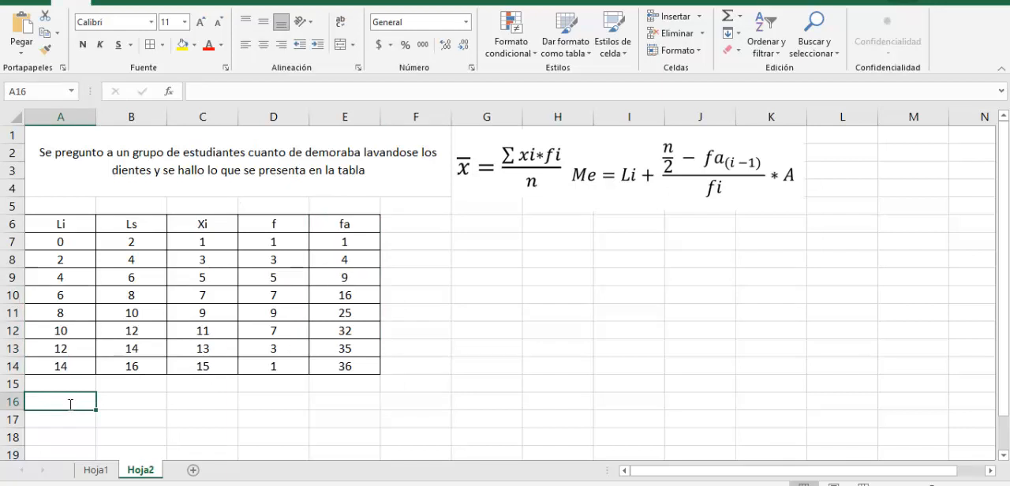
{"action": "type", "text": "Mo"}
{"action": "key", "text": "Tab"}
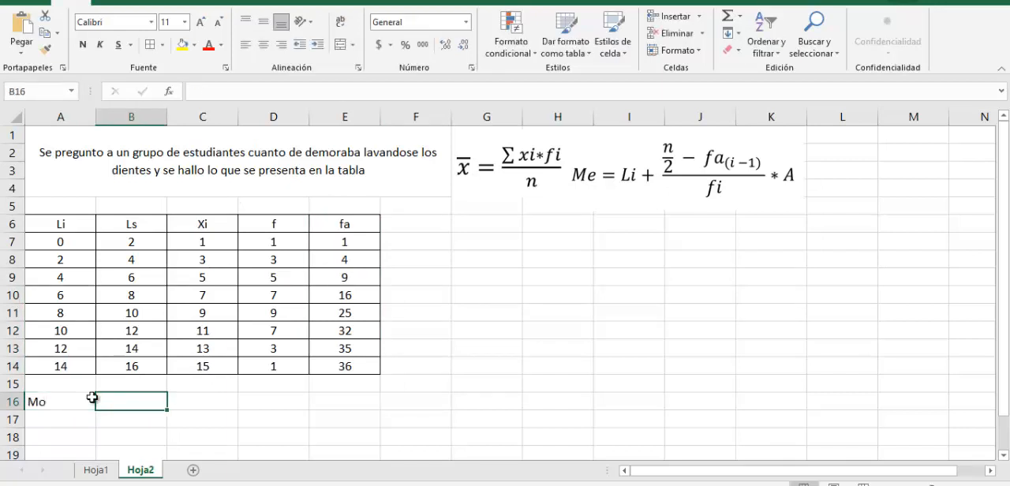
Find the class with the highest frequency and enter "Entre 8 y 10 min lavasandose los Dientes" in cell B16
{"action": "left_click_drag", "start_coordinate": [289, 229], "coordinate": [286, 370]}
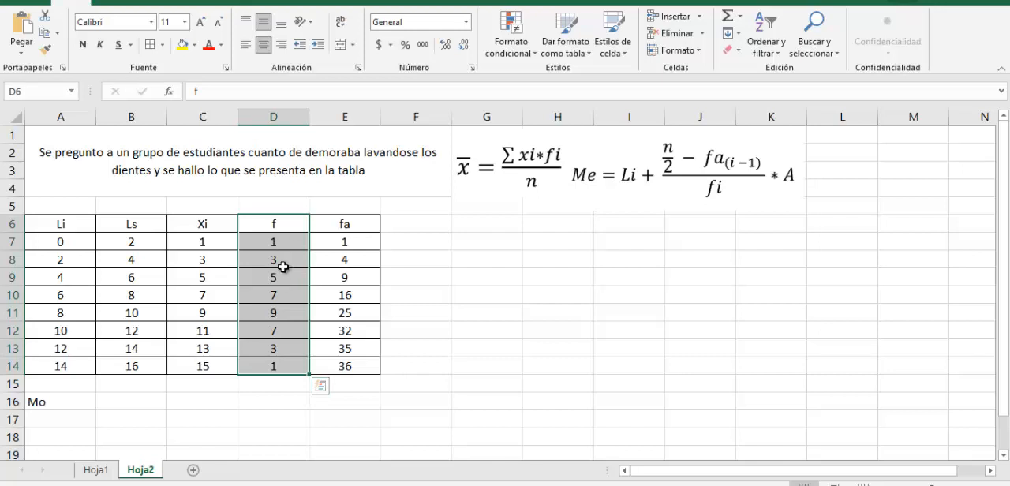
{"action": "left_click", "coordinate": [278, 310]}
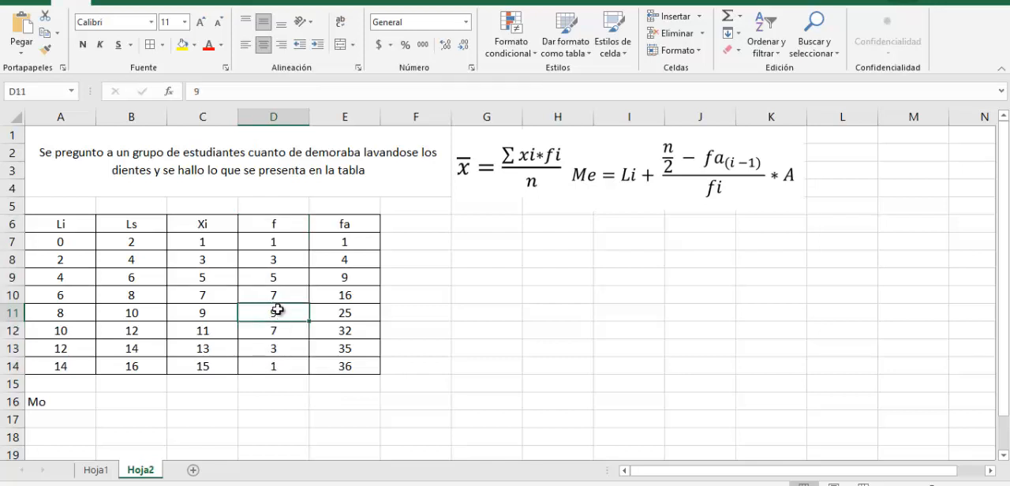
{"action": "left_click", "coordinate": [350, 313]}
{"action": "left_click_drag", "start_coordinate": [350, 313], "coordinate": [68, 308]}
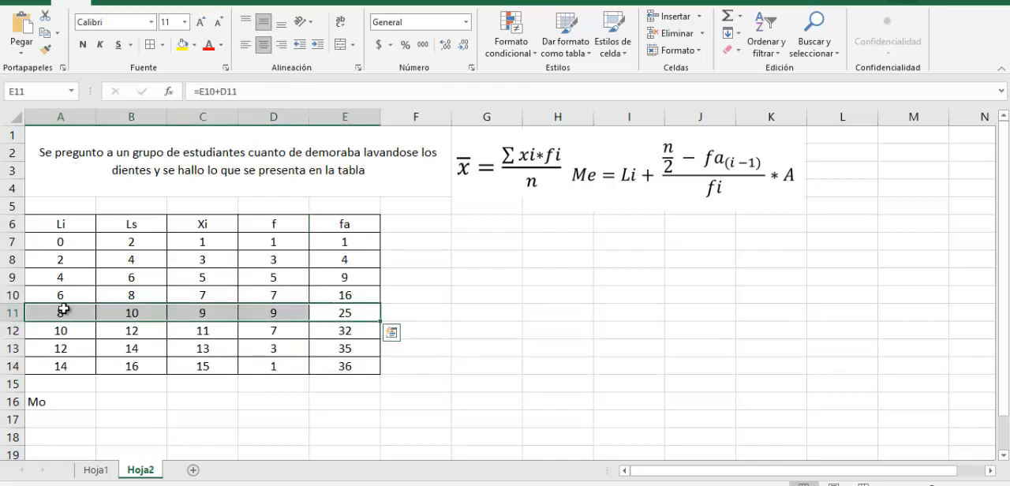
{"action": "left_click", "coordinate": [119, 404]}
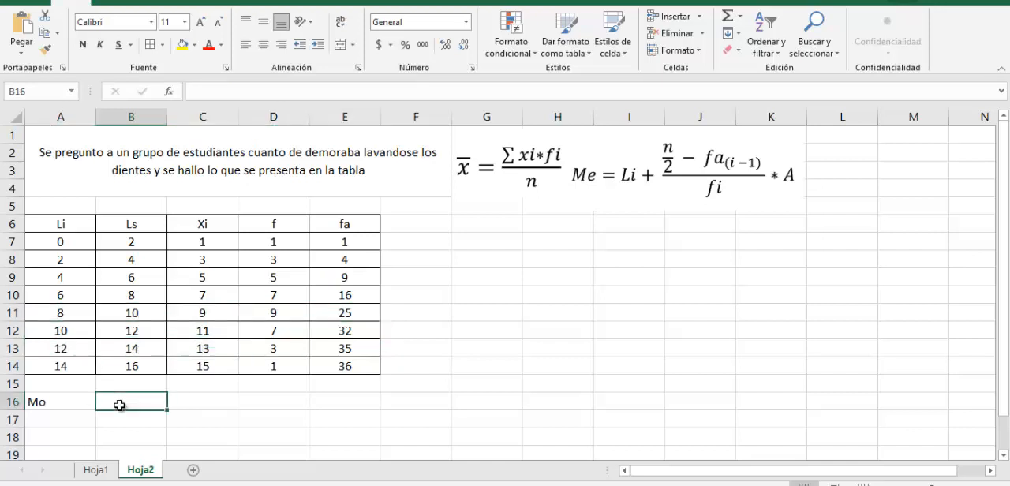
{"action": "type", "text": "("}
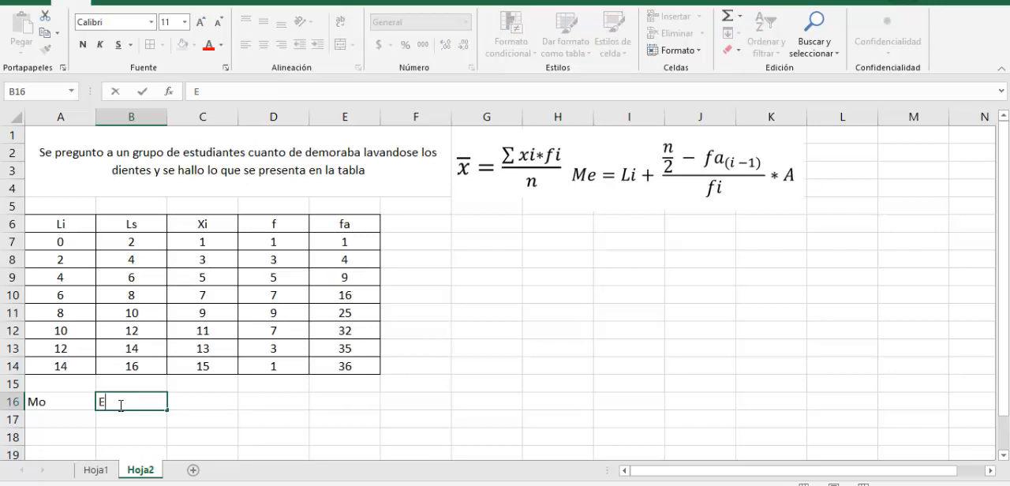
{"action": "type", "text": "Entre 8 y 10 min lavasandose los Dientes"}
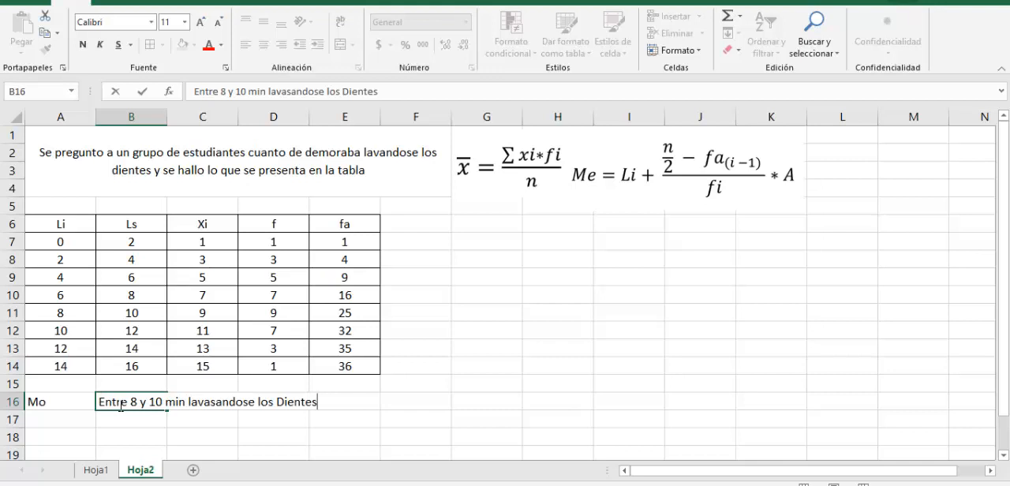
{"action": "key", "text": "Return"}
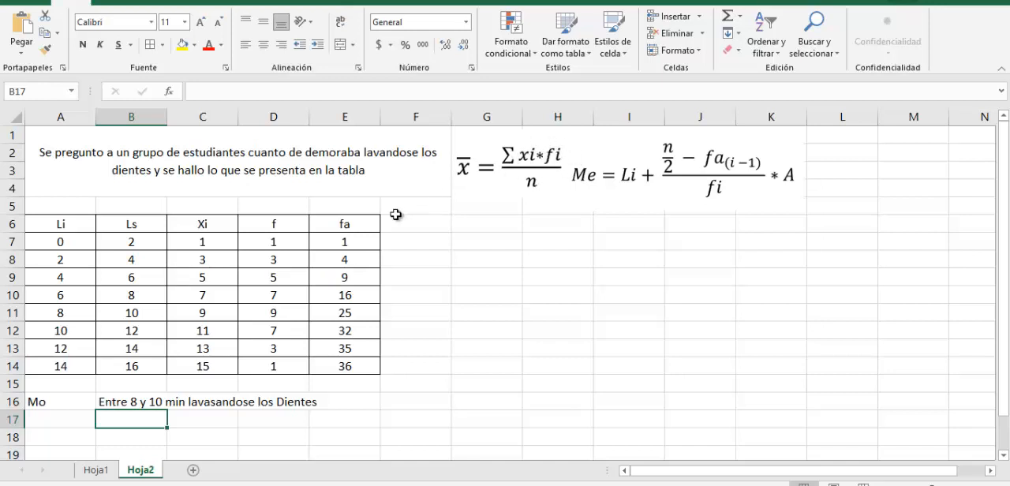
Extend the table with a bordered column in F6:F14 and give it the centred header xi*fi
{"action": "left_click_drag", "start_coordinate": [394, 221], "coordinate": [417, 367]}
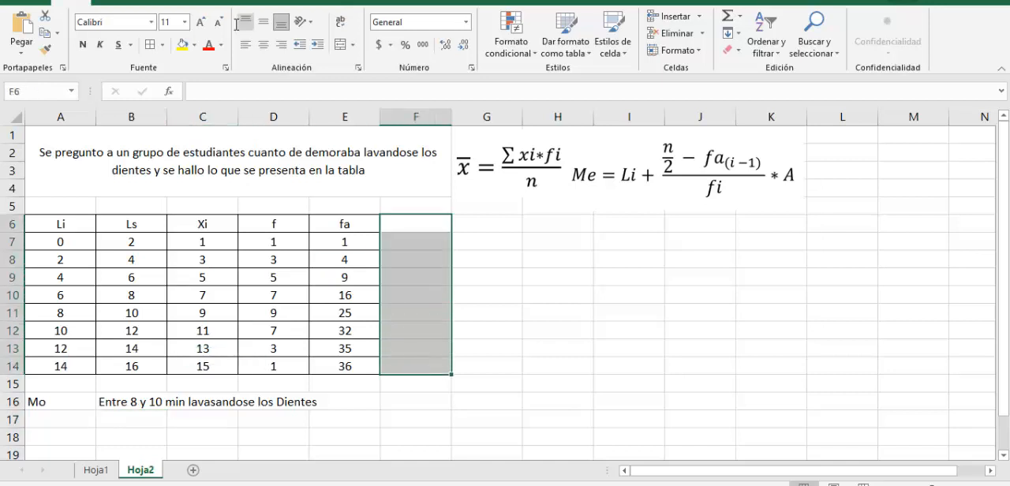
{"action": "left_click", "coordinate": [433, 223]}
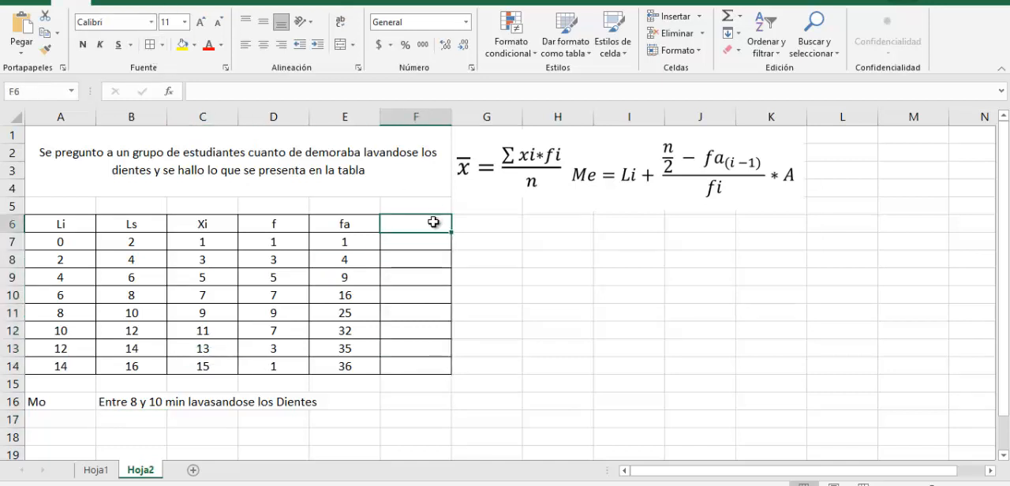
{"action": "type", "text": "xi*fi"}
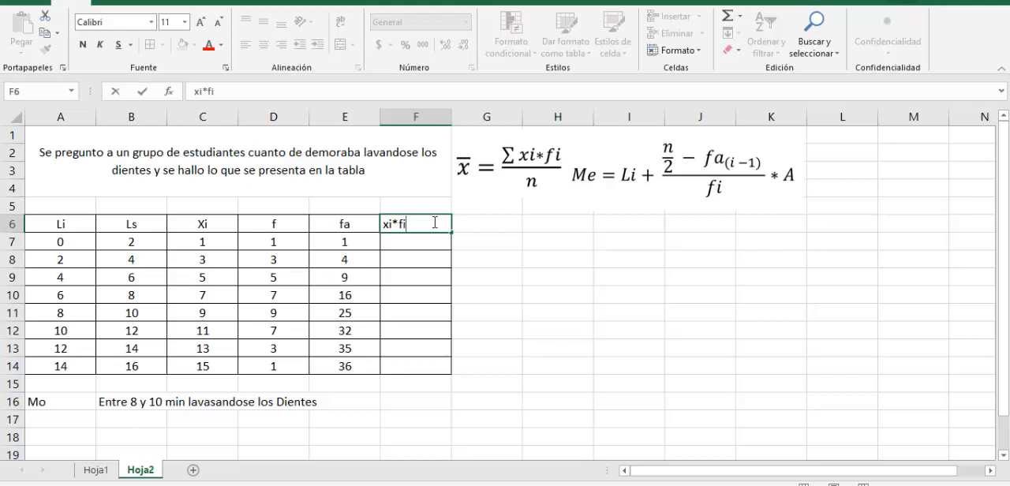
{"action": "key", "text": "Return"}
Calculate the first class's midpoint times frequency in F7 with =C7*D7
{"action": "type", "text": "="}
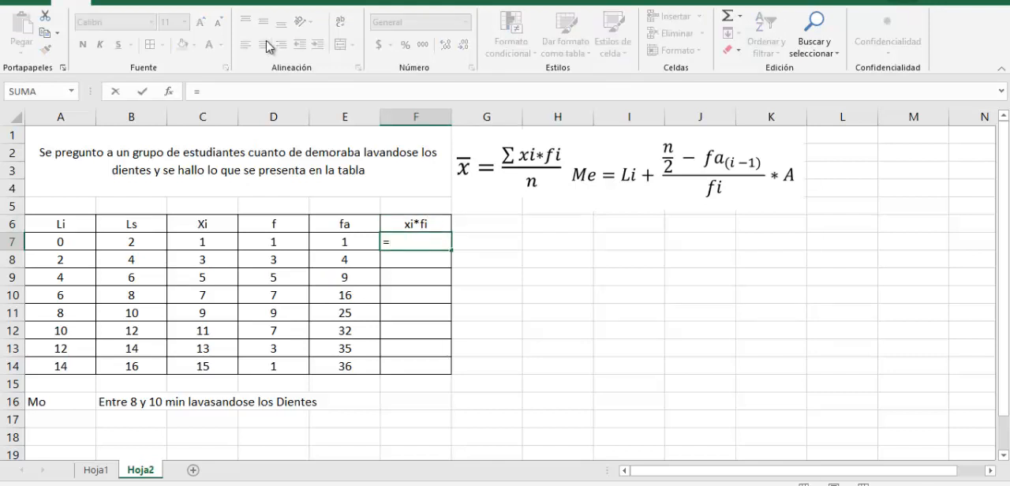
{"action": "left_click", "coordinate": [194, 242]}
{"action": "type", "text": "*"}
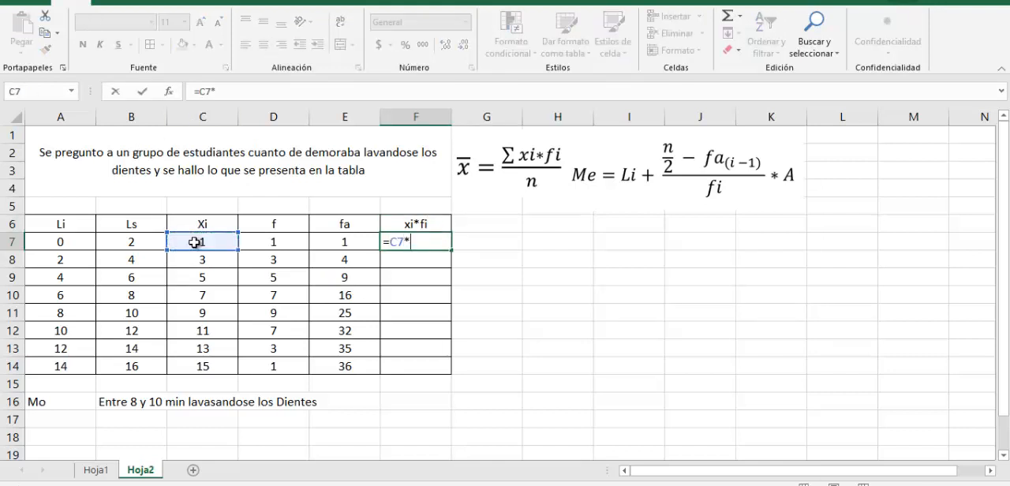
{"action": "left_click", "coordinate": [299, 241]}
{"action": "key", "text": "Return"}
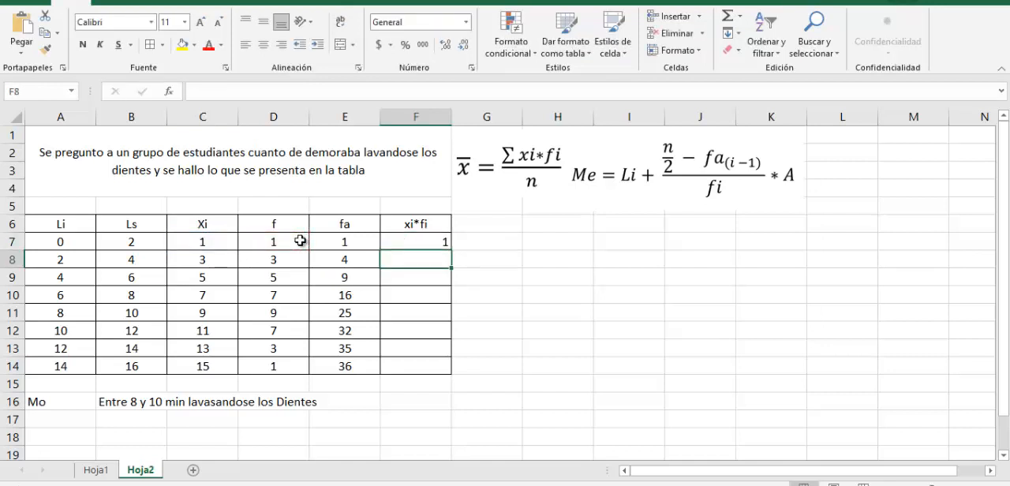
Calculate the second class's midpoint times frequency in F8 with =C8*D8
{"action": "type", "text": "="}
{"action": "left_click", "coordinate": [228, 261]}
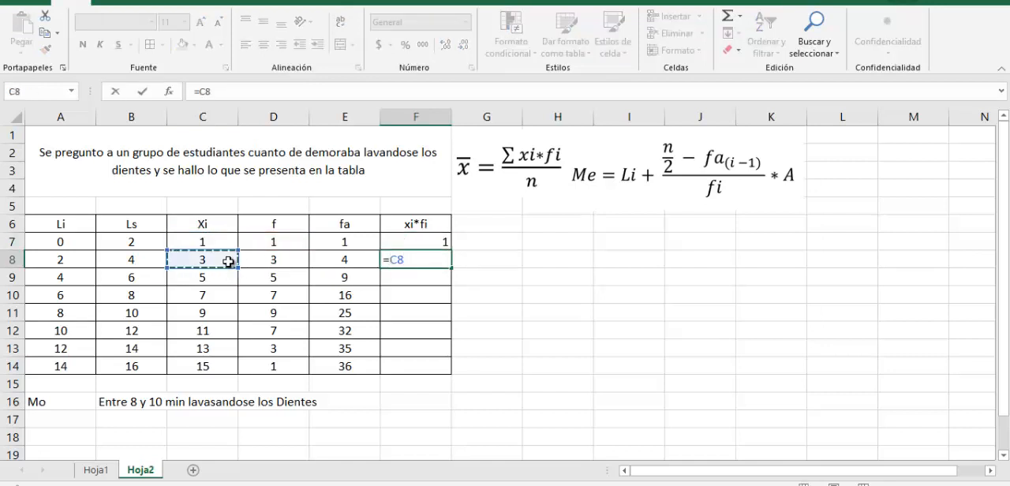
{"action": "type", "text": "*"}
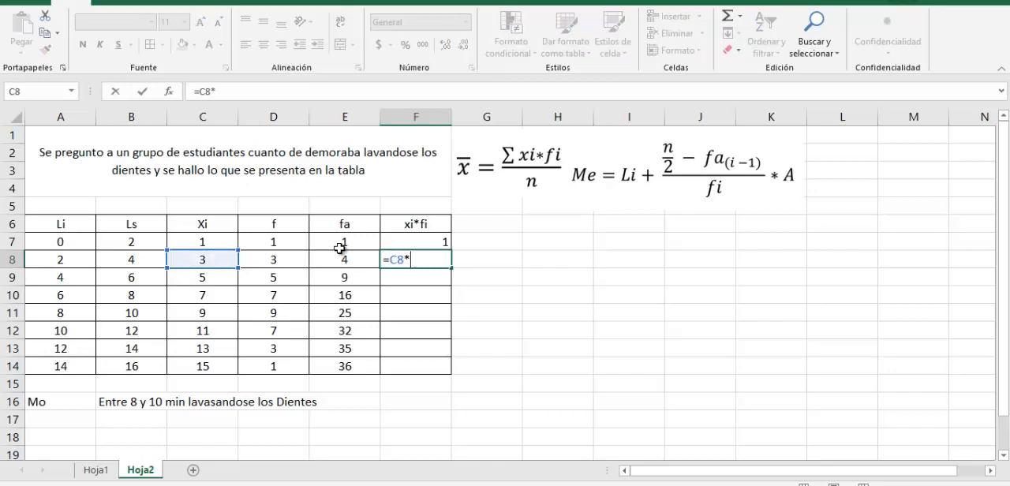
{"action": "left_click", "coordinate": [292, 260]}
{"action": "key", "text": "Return"}
Check the factors of the first two products and fill the F8 formula down through F14
{"action": "left_click", "coordinate": [217, 242]}
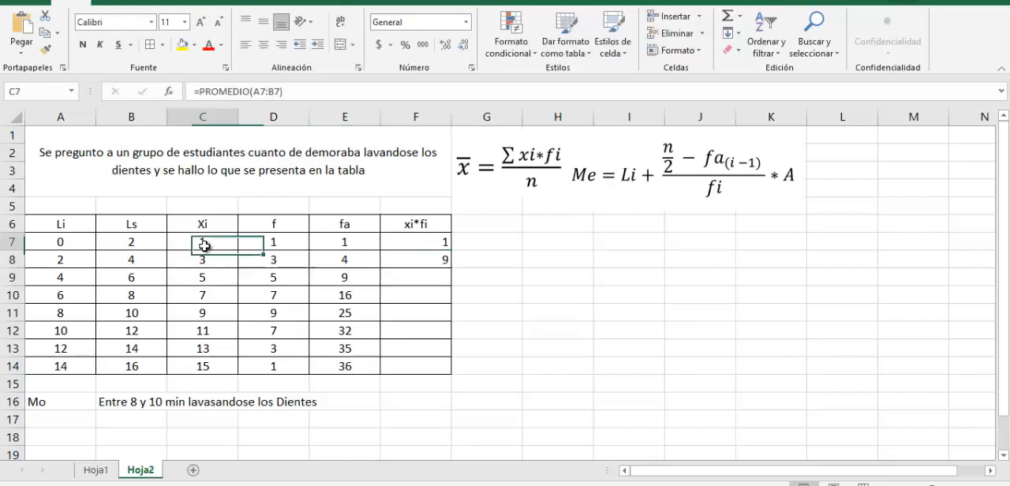
{"action": "left_click", "coordinate": [273, 244]}
{"action": "left_click", "coordinate": [445, 246]}
{"action": "left_click", "coordinate": [207, 261]}
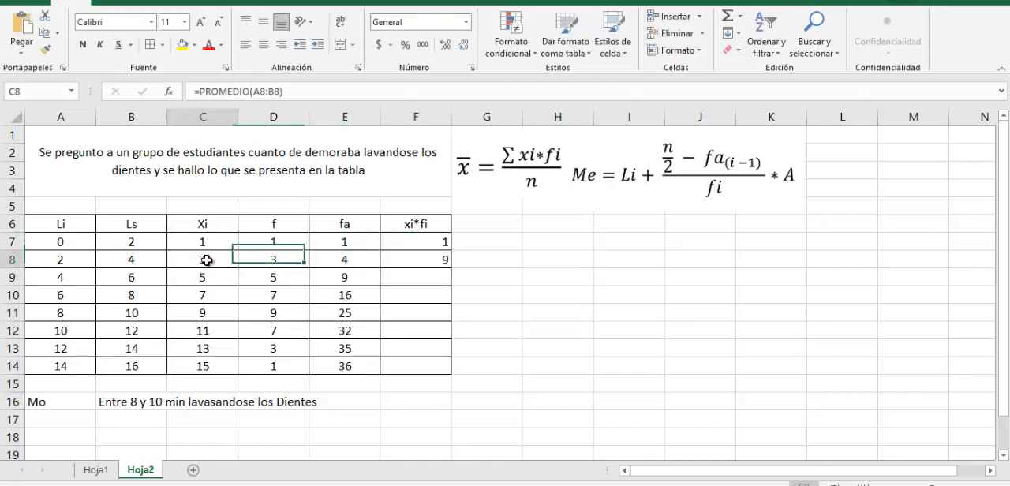
{"action": "left_click", "coordinate": [273, 261]}
{"action": "left_click", "coordinate": [417, 267]}
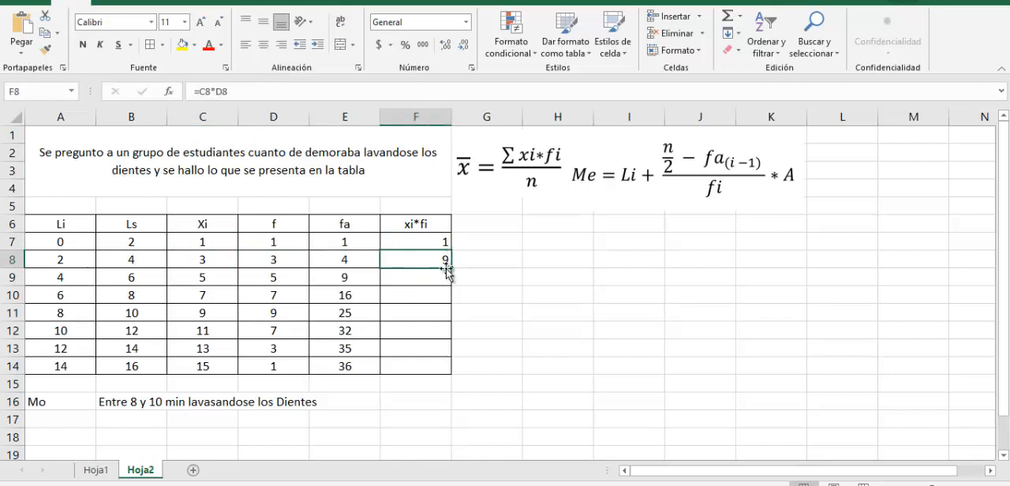
{"action": "left_click_drag", "start_coordinate": [451, 279], "coordinate": [440, 369]}
Center the xi*fi values in F7:F14 and set the cells to no fill colour
{"action": "left_click_drag", "start_coordinate": [445, 242], "coordinate": [436, 368]}
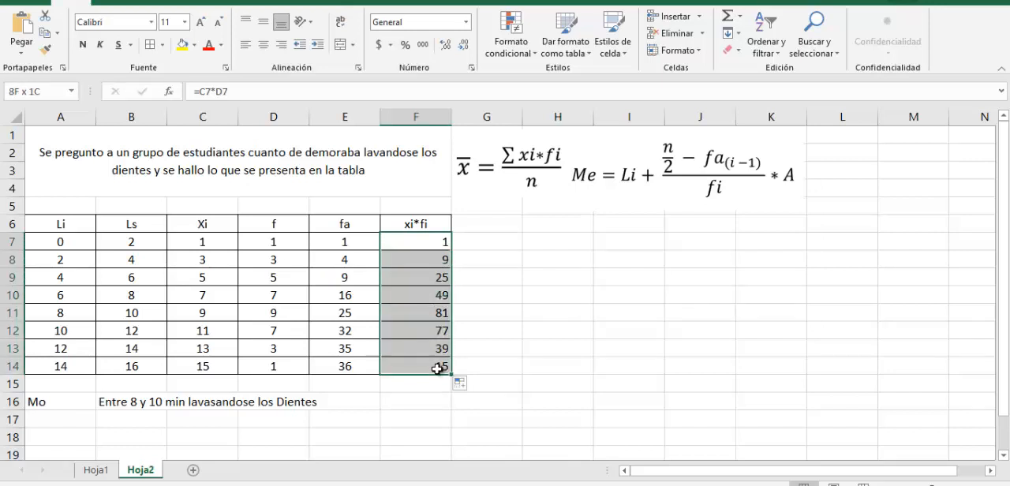
{"action": "left_click", "coordinate": [182, 45]}
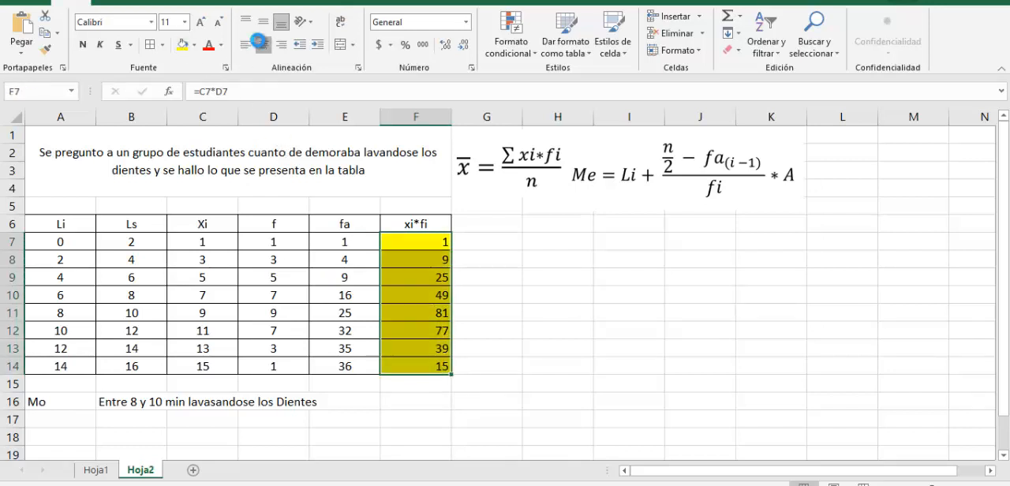
{"action": "left_click", "coordinate": [262, 46]}
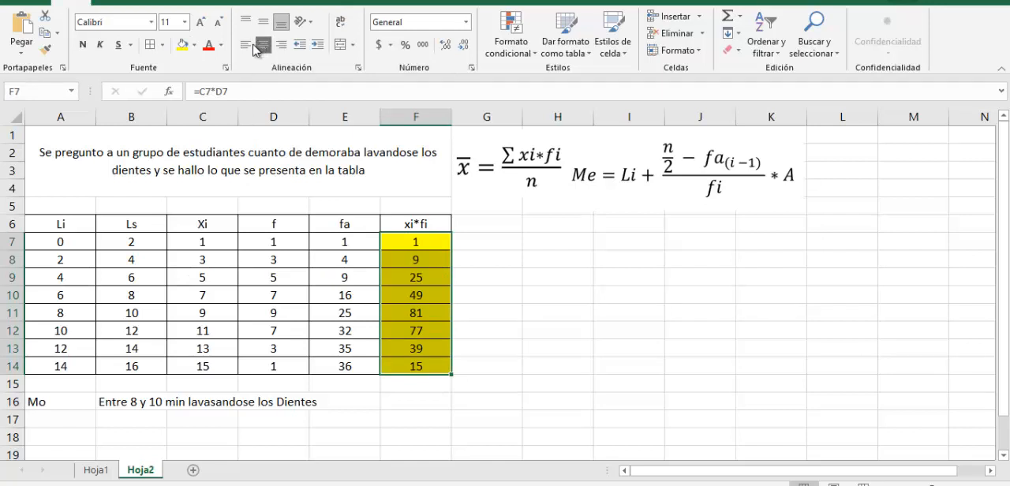
{"action": "left_click", "coordinate": [194, 45]}
{"action": "left_click", "coordinate": [212, 189]}
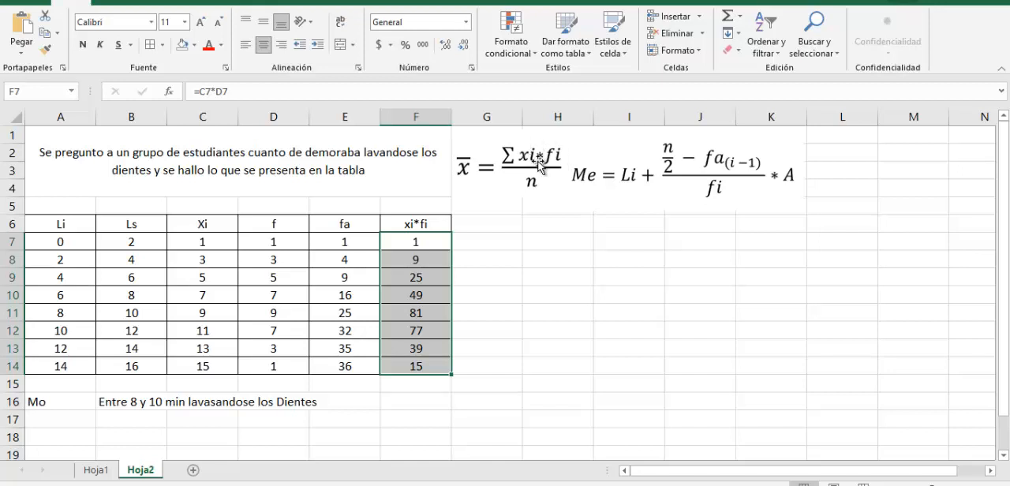
Total the xi*fi column in F15 with =SUMA(F7:F14)
{"action": "left_click", "coordinate": [407, 388]}
{"action": "type", "text": "=su"}
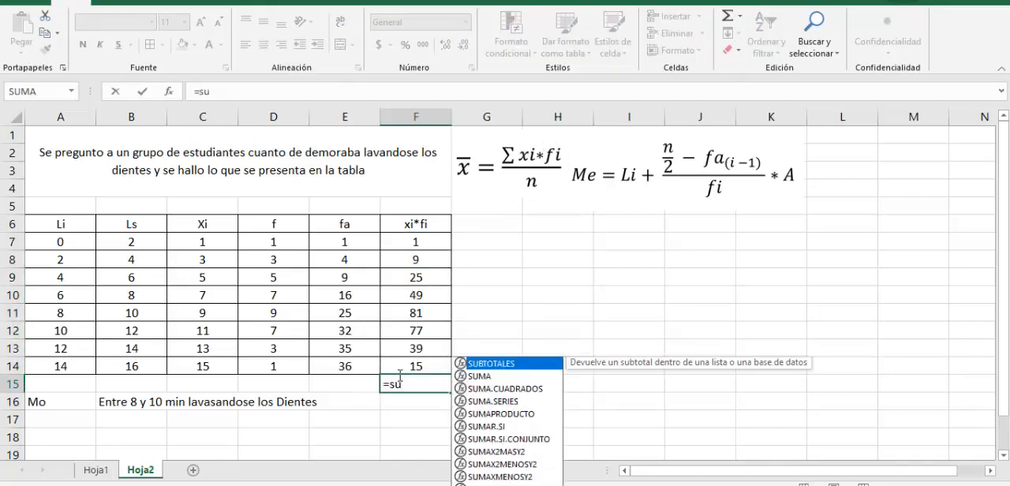
{"action": "type", "text": "ma"}
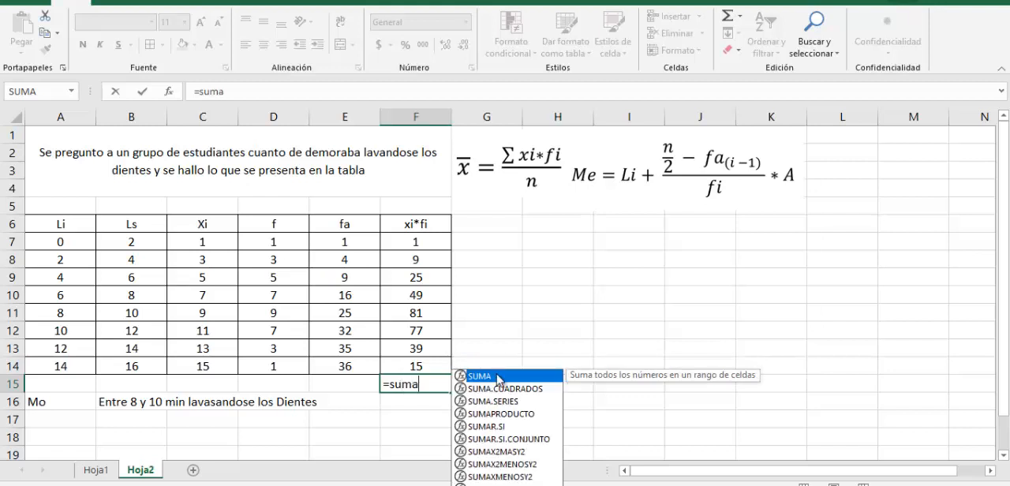
{"action": "key", "text": "Tab"}
{"action": "left_click", "coordinate": [420, 244]}
{"action": "key", "text": "shift+Down"}
{"action": "key", "text": "shift+Down"}
{"action": "key", "text": "shift+Down"}
{"action": "key", "text": "shift+Down"}
{"action": "key", "text": "shift+Down"}
{"action": "key", "text": "shift+Down"}
{"action": "key", "text": "shift+Down"}
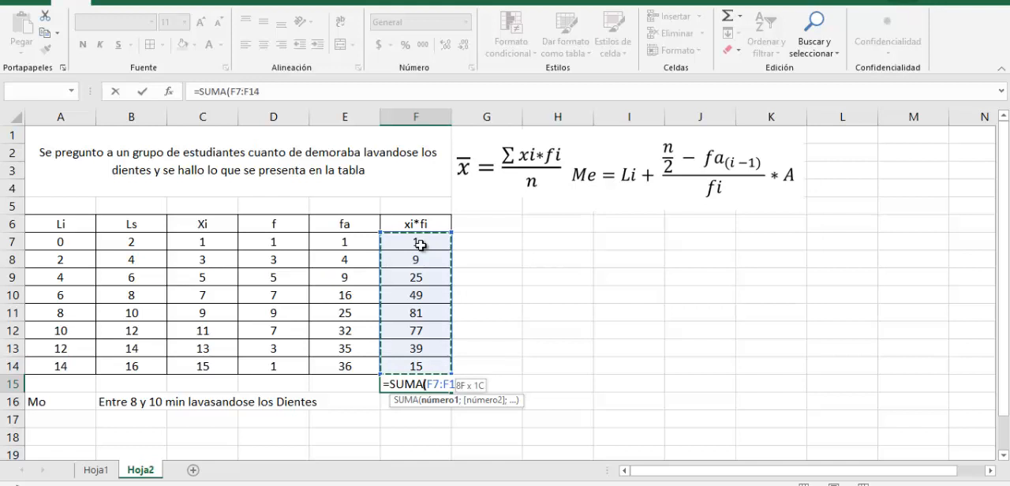
{"action": "type", "text": ")"}
{"action": "key", "text": "Return"}
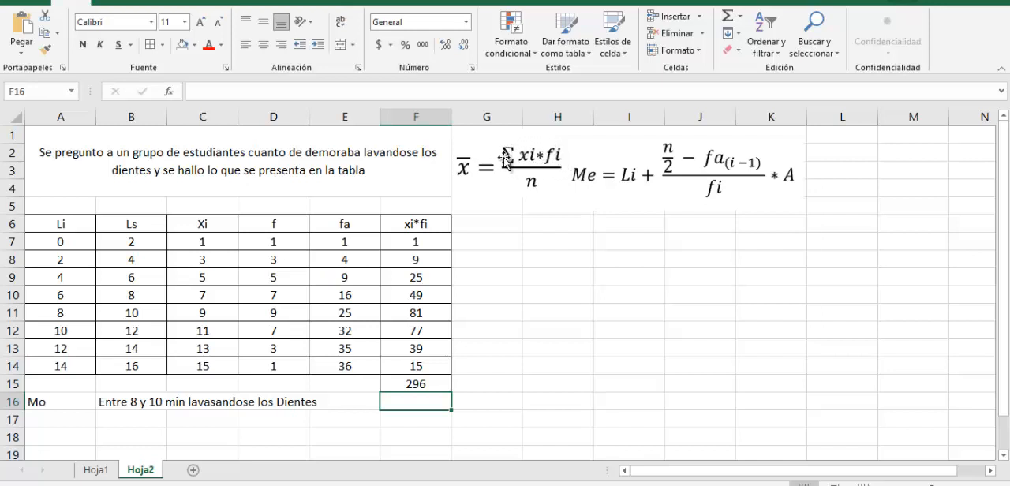
Label E18 as Media and calculate the mean in F18 with =F15/E14
{"action": "left_click", "coordinate": [377, 433]}
{"action": "type", "text": "Med"}
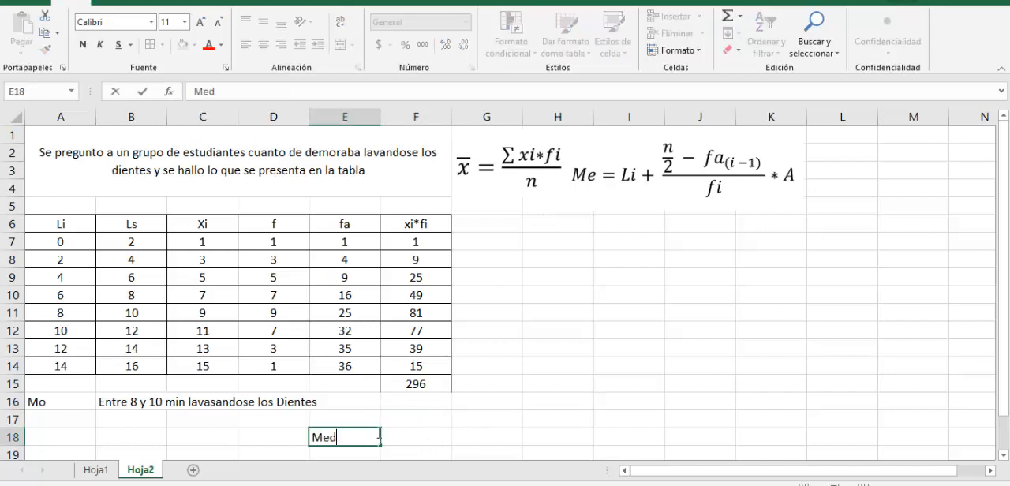
{"action": "type", "text": "ia"}
{"action": "key", "text": "Tab"}
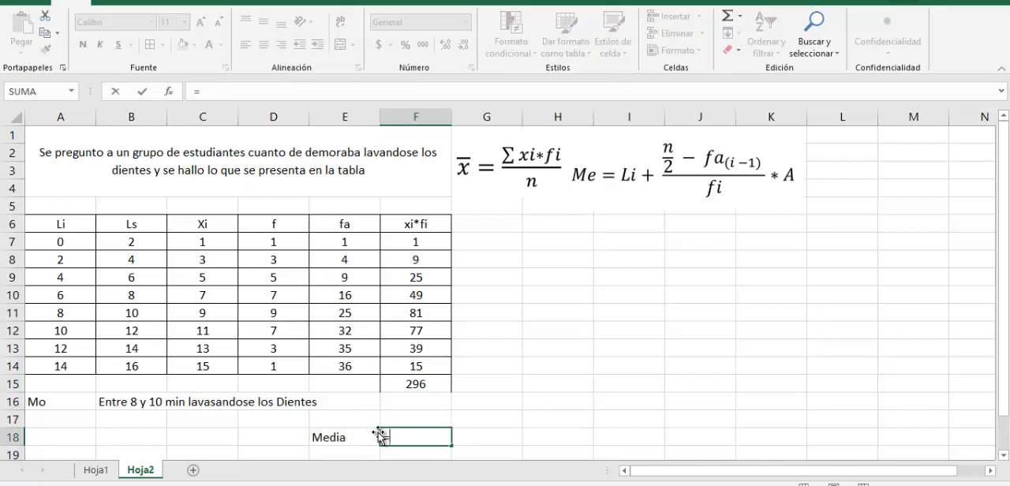
{"action": "type", "text": "="}
{"action": "left_click", "coordinate": [433, 385]}
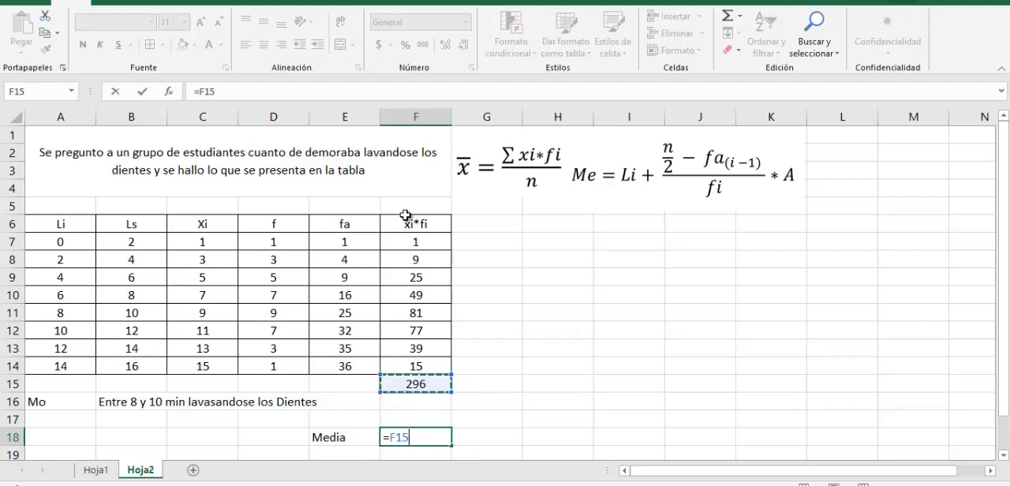
{"action": "type", "text": "/"}
{"action": "left_click", "coordinate": [344, 366]}
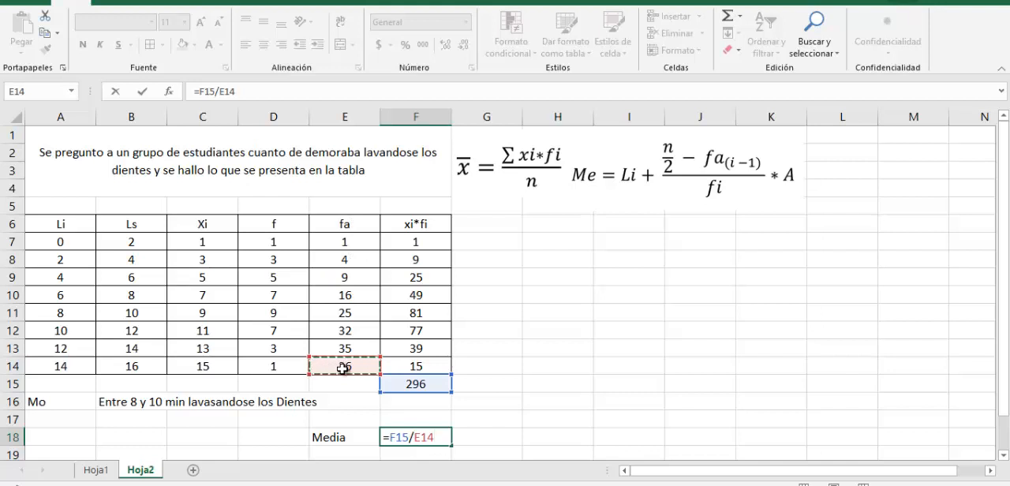
{"action": "key", "text": "Return"}
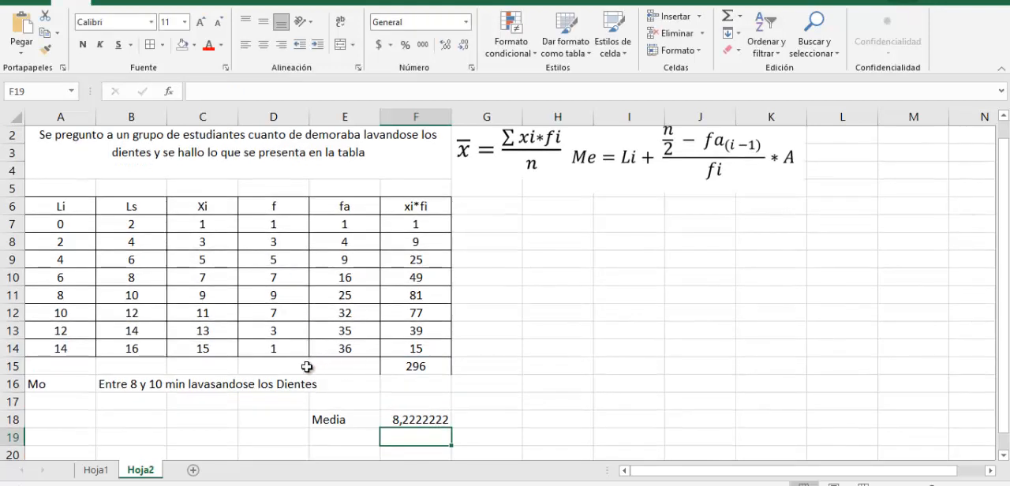
Total the f column in D15 with =SUMA(D7:D14)
{"action": "left_click", "coordinate": [302, 368]}
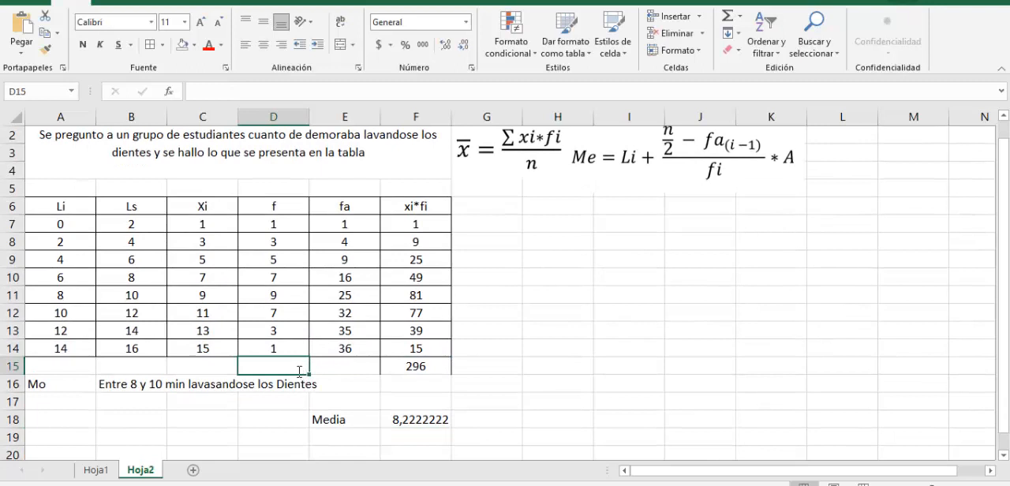
{"action": "type", "text": "=suma("}
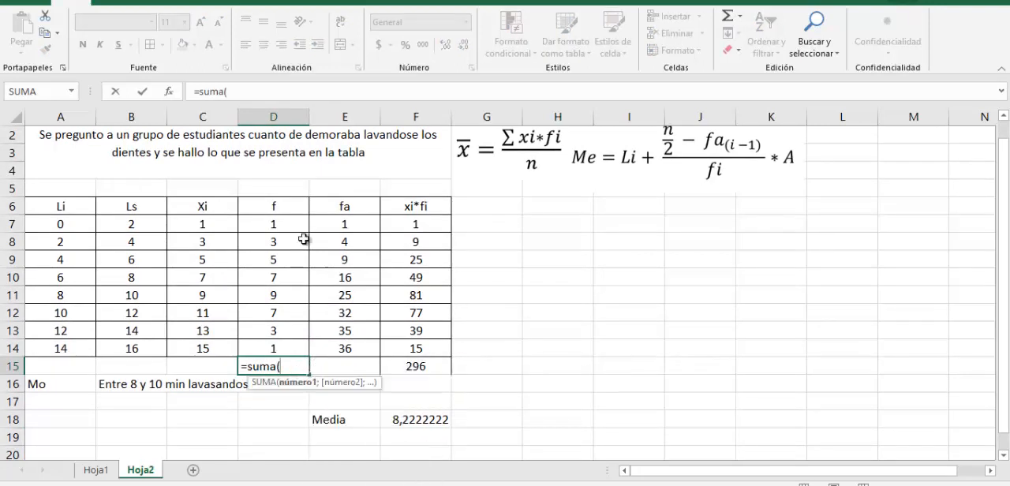
{"action": "left_click_drag", "start_coordinate": [287, 227], "coordinate": [287, 348]}
{"action": "type", "text": ")"}
{"action": "key", "text": "Return"}
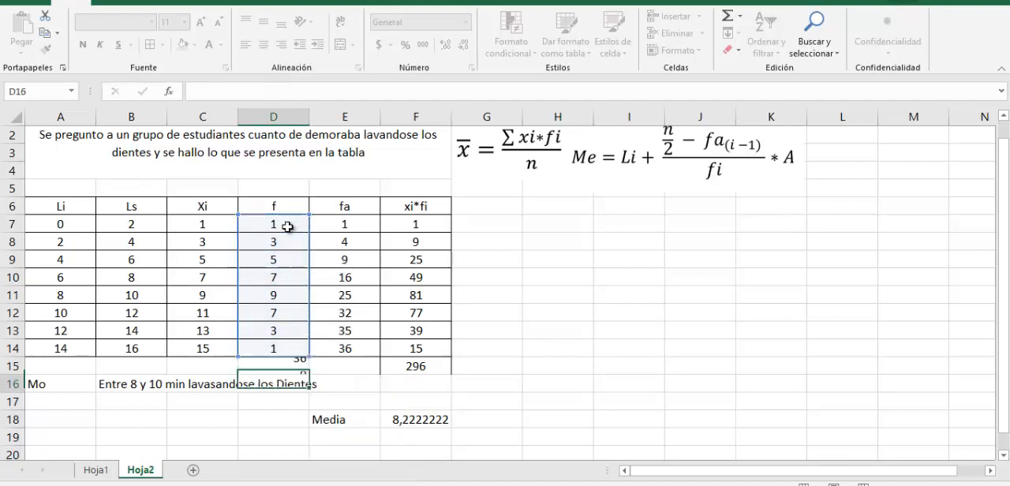
Fill the frequency total in D15 with orange and center it
{"action": "key", "text": "Up"}
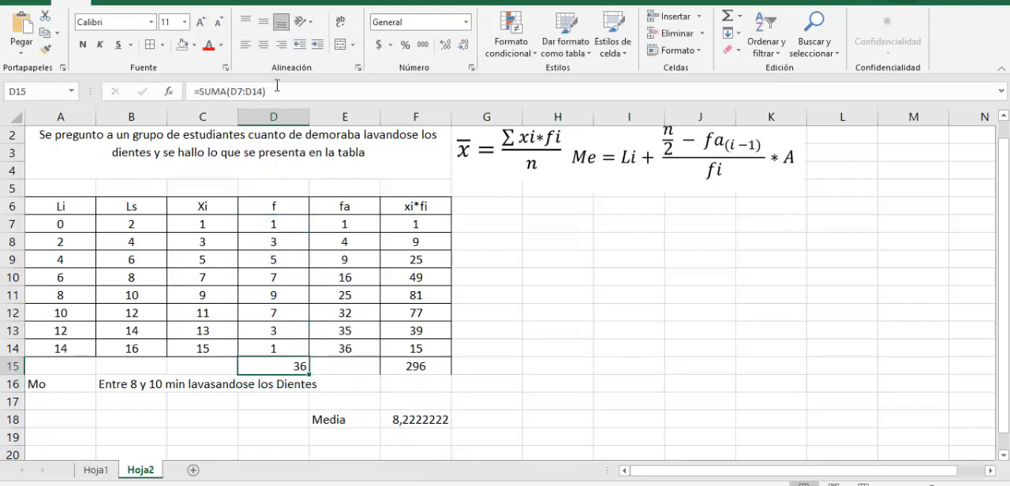
{"action": "left_click", "coordinate": [194, 45]}
{"action": "left_click", "coordinate": [268, 76]}
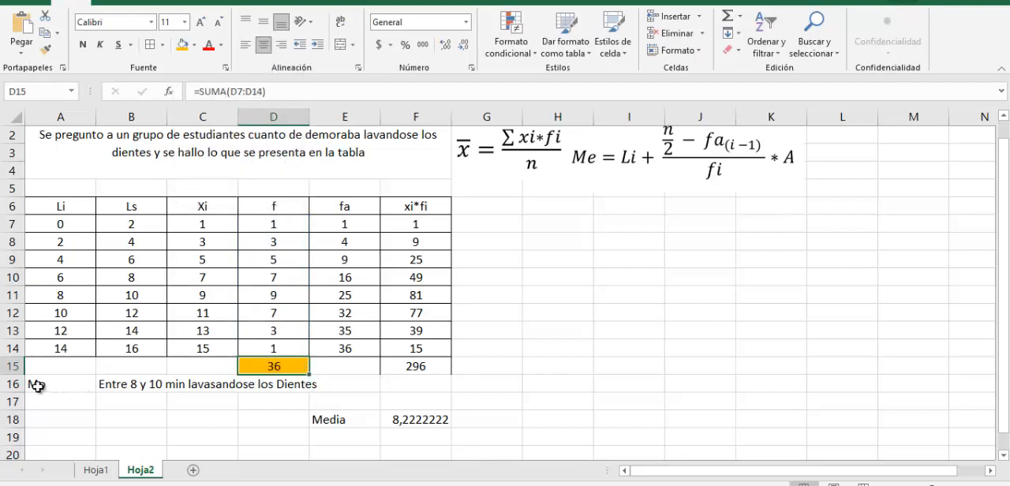
Review the mode and mean results and move the median formula picture over to columns J to M
{"action": "left_click_drag", "start_coordinate": [39, 385], "coordinate": [271, 383]}
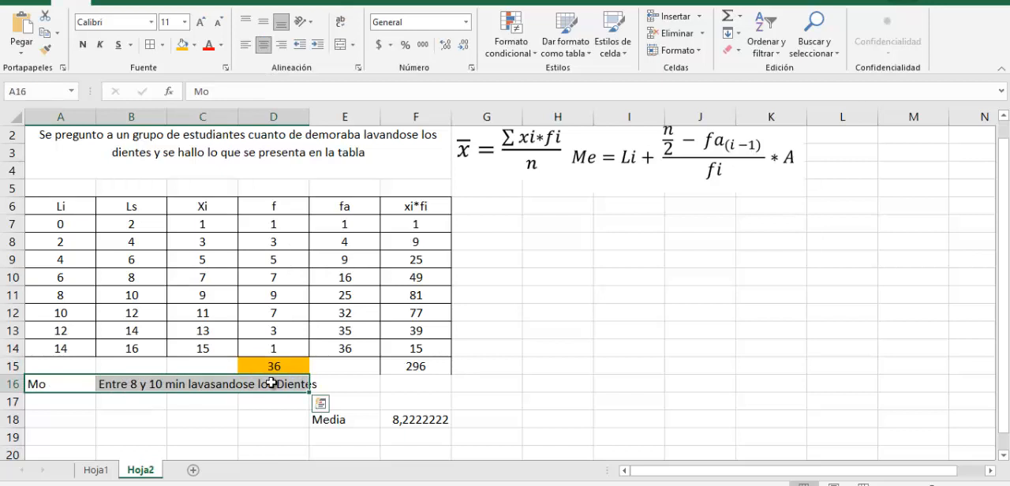
{"action": "left_click_drag", "start_coordinate": [325, 422], "coordinate": [422, 422]}
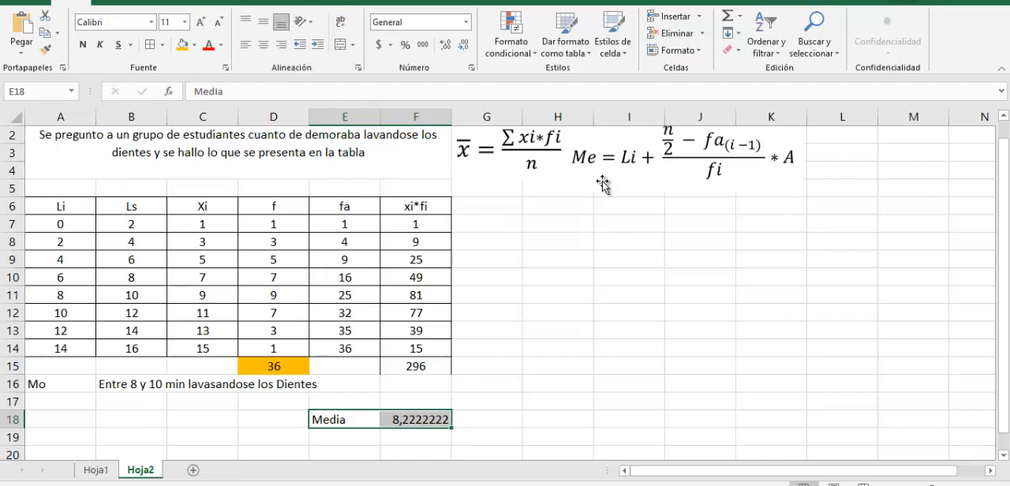
{"action": "left_click", "coordinate": [564, 244]}
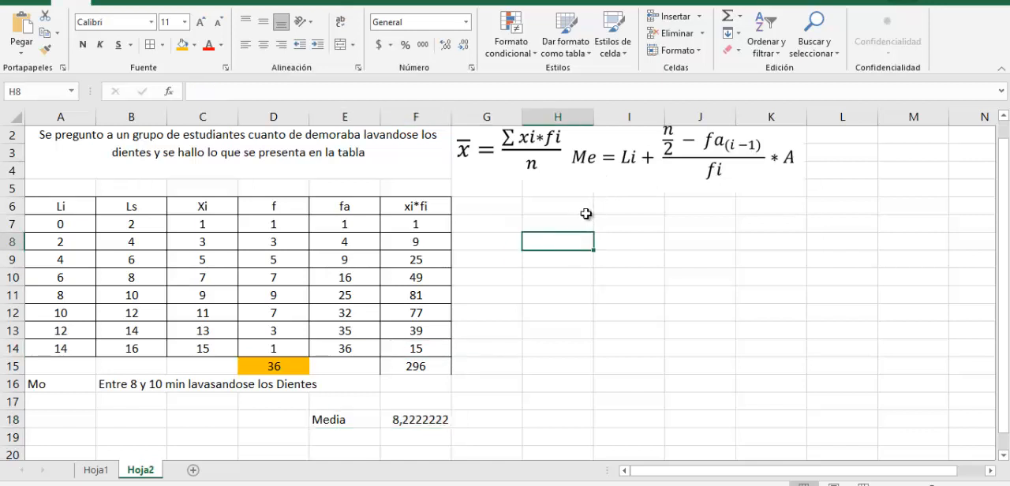
{"action": "left_click_drag", "start_coordinate": [623, 166], "coordinate": [721, 182]}
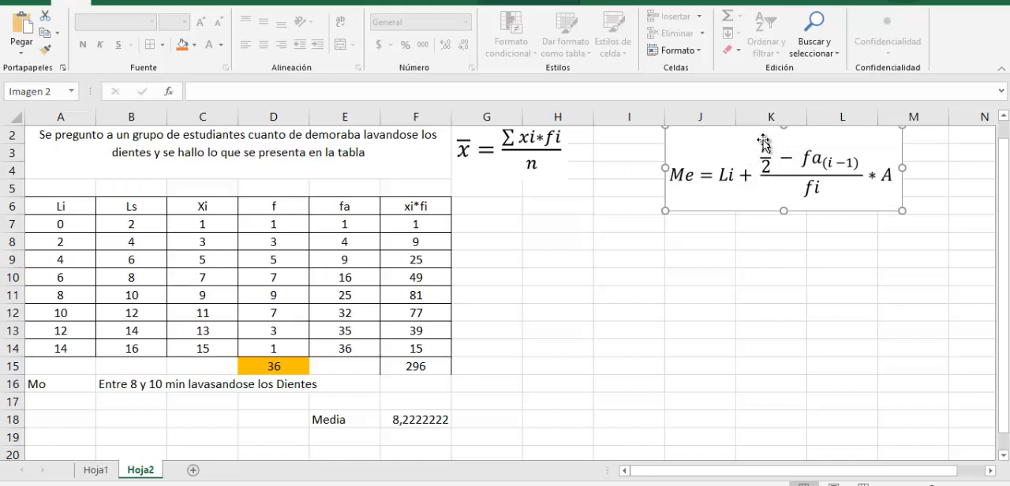
Label H8 as n, link I8 to the frequency total with =D15, and center the cells in that block
{"action": "left_click", "coordinate": [545, 238]}
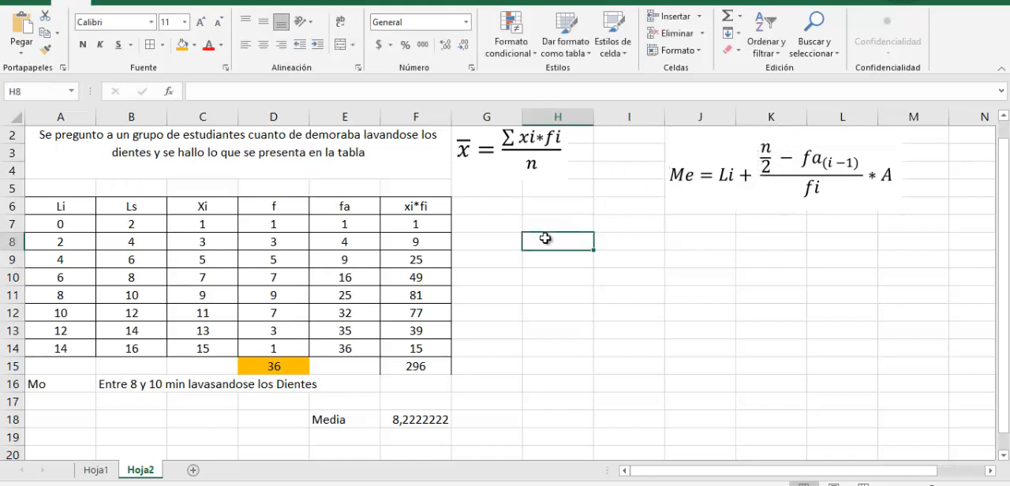
{"action": "type", "text": "n"}
{"action": "key", "text": "Tab"}
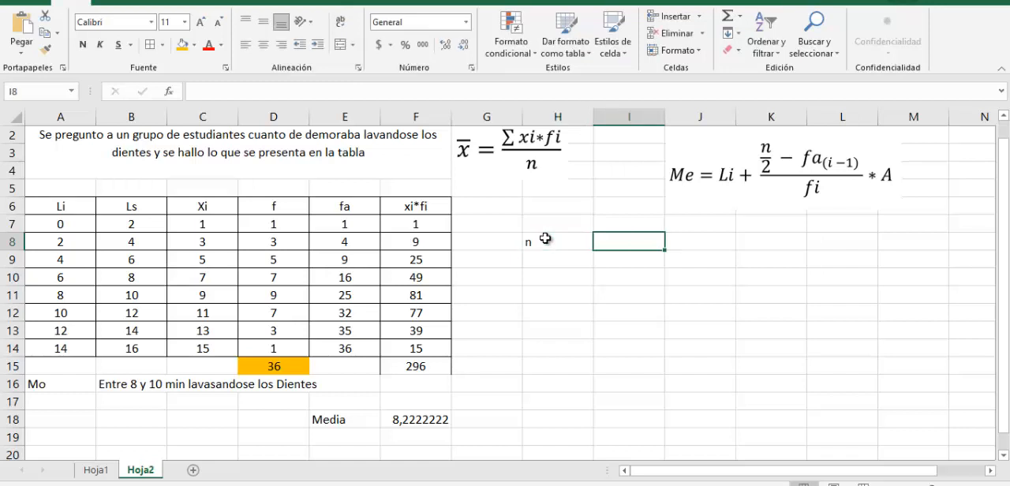
{"action": "type", "text": "="}
{"action": "left_click", "coordinate": [292, 368]}
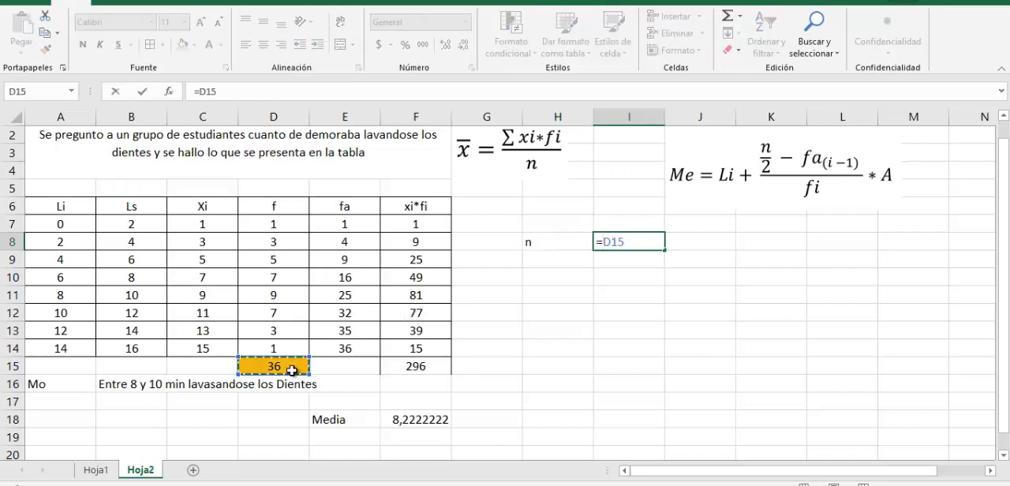
{"action": "key", "text": "Return"}
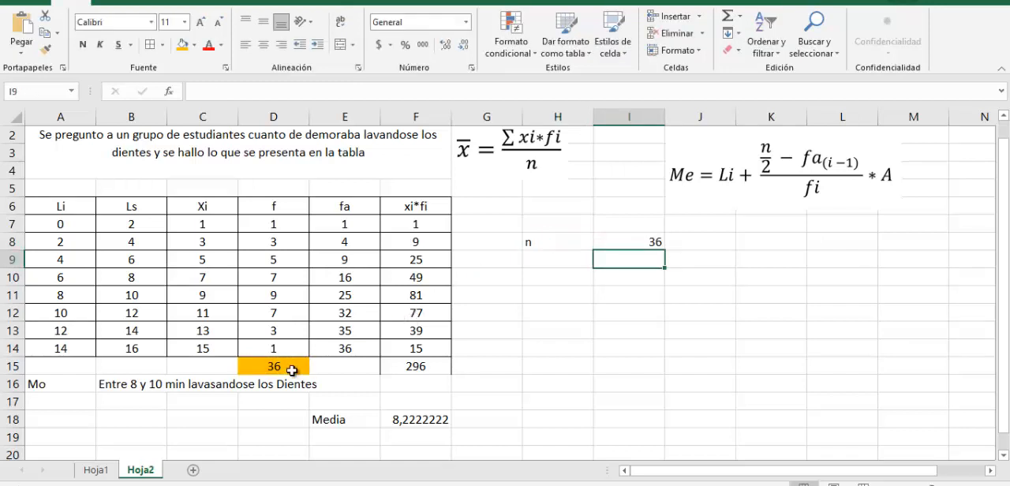
{"action": "left_click_drag", "start_coordinate": [533, 249], "coordinate": [630, 330]}
{"action": "left_click", "coordinate": [263, 44]}
Label H9 as n/2 with half of 36 calculated in I9, and apply borders to H8:I9
{"action": "left_click", "coordinate": [558, 266]}
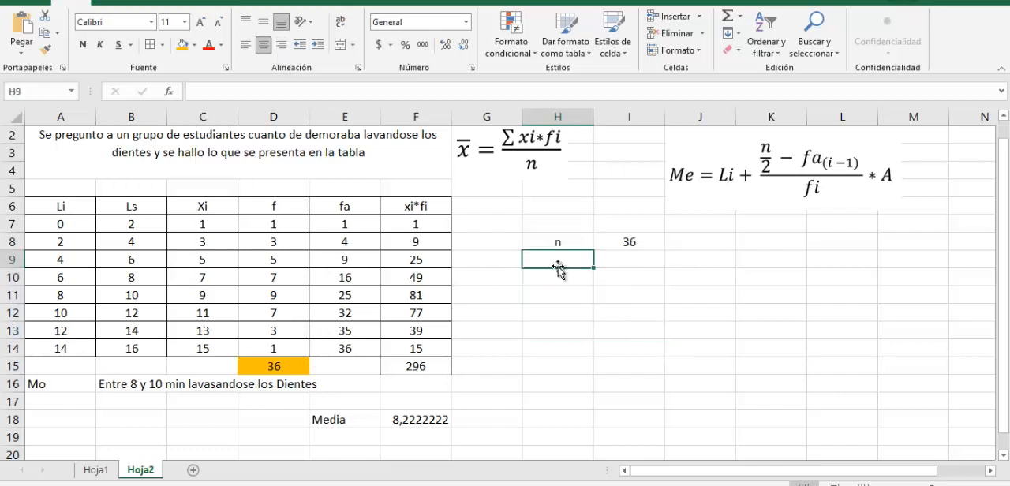
{"action": "type", "text": "n/2"}
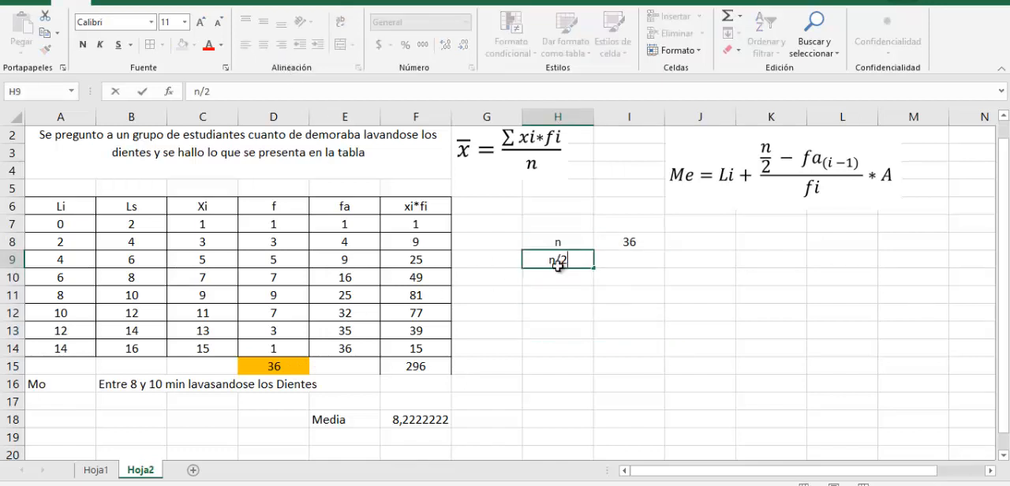
{"action": "key", "text": "Tab"}
{"action": "type", "text": ")"}
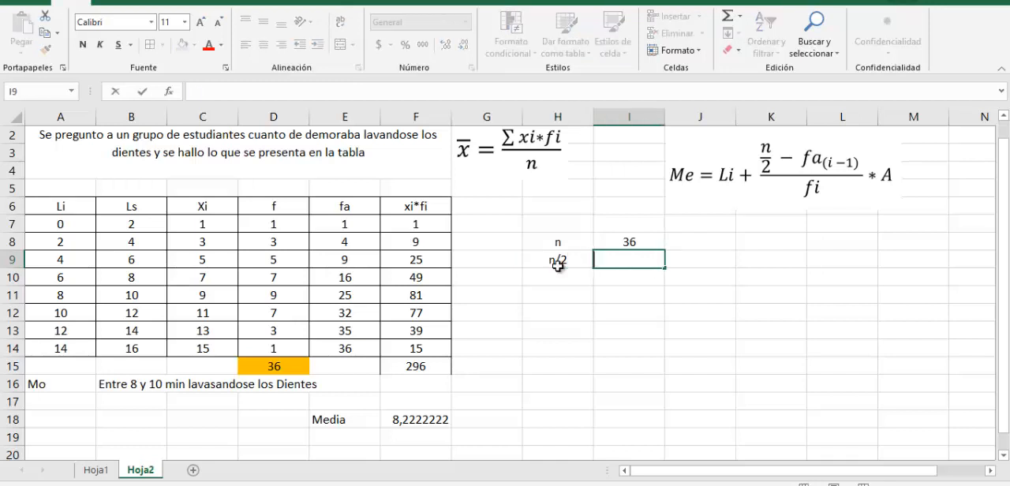
{"action": "type", "text": "=36/2"}
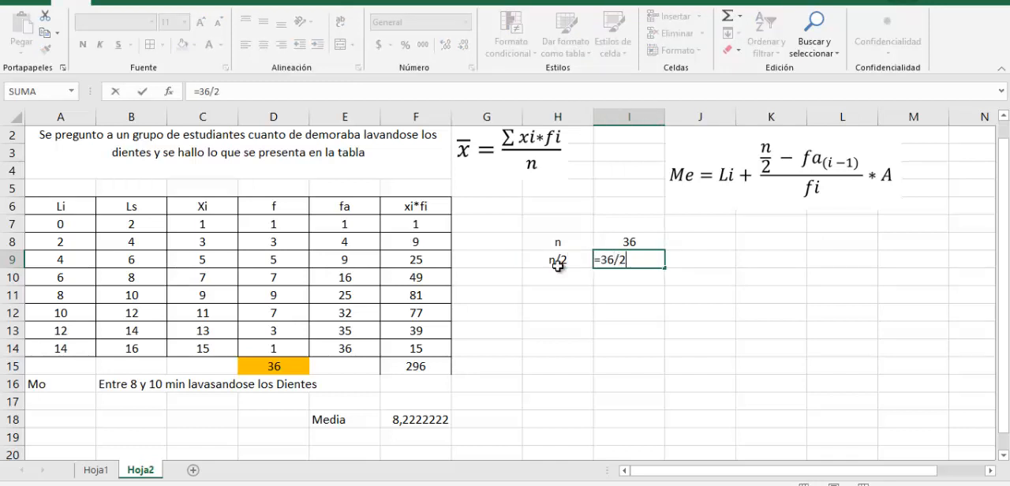
{"action": "key", "text": "Return"}
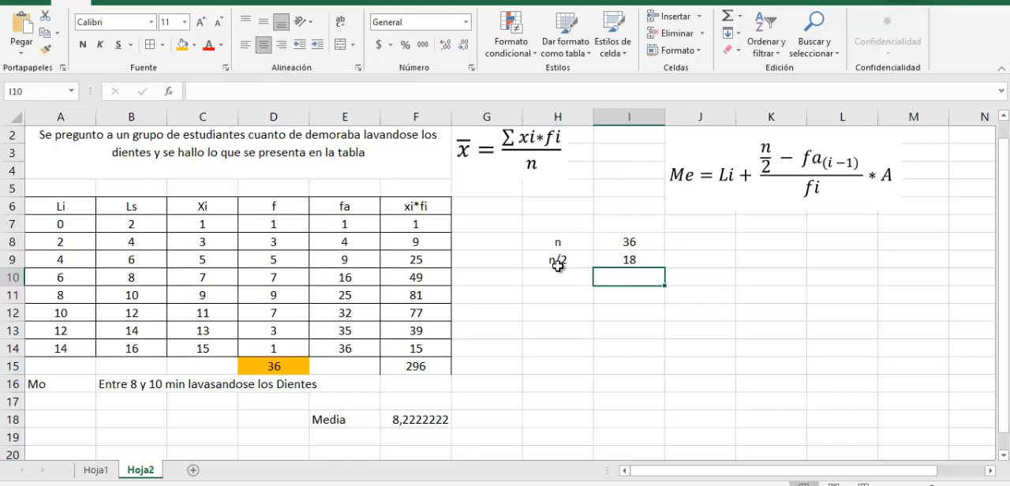
{"action": "left_click_drag", "start_coordinate": [556, 260], "coordinate": [628, 242]}
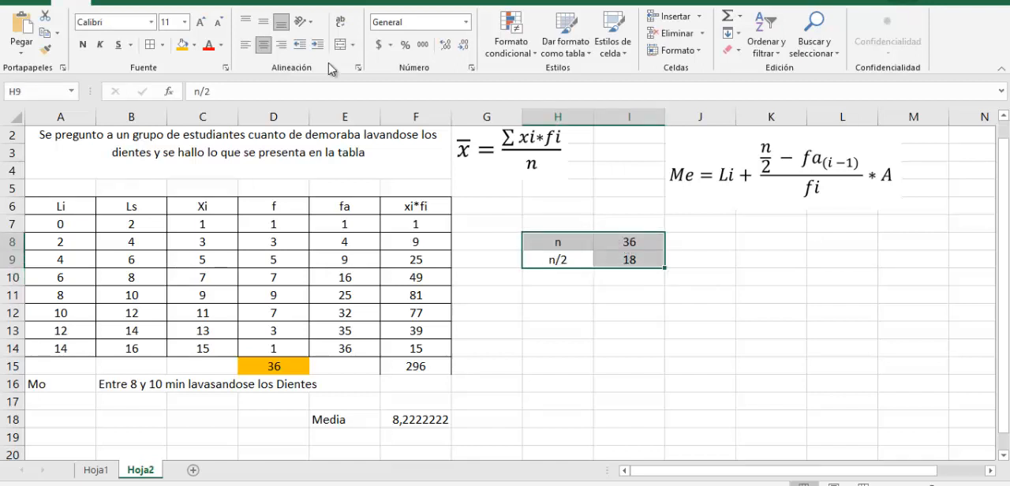
{"action": "left_click", "coordinate": [150, 45]}
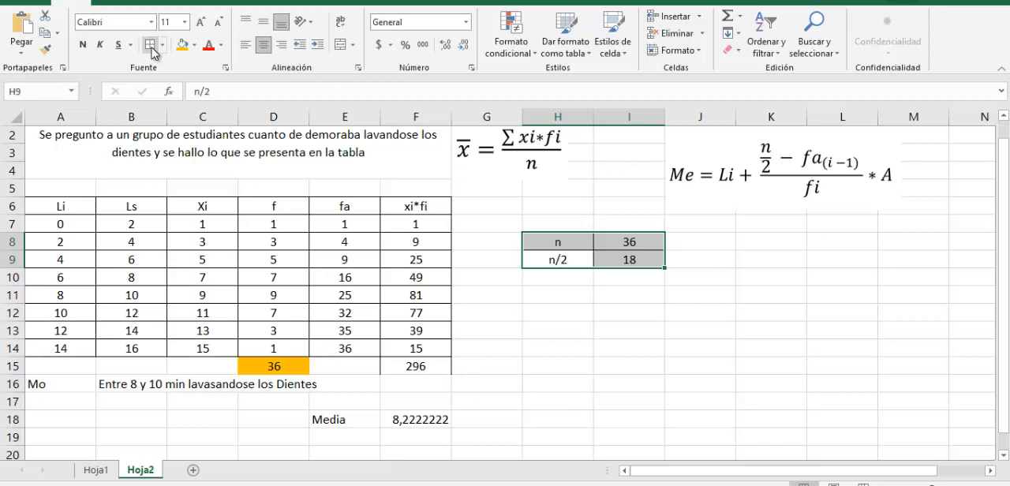
Go through the fa column class by class and fill the table rows 7, 9 and 11 with orange across columns A to F
{"action": "left_click_drag", "start_coordinate": [344, 205], "coordinate": [357, 345]}
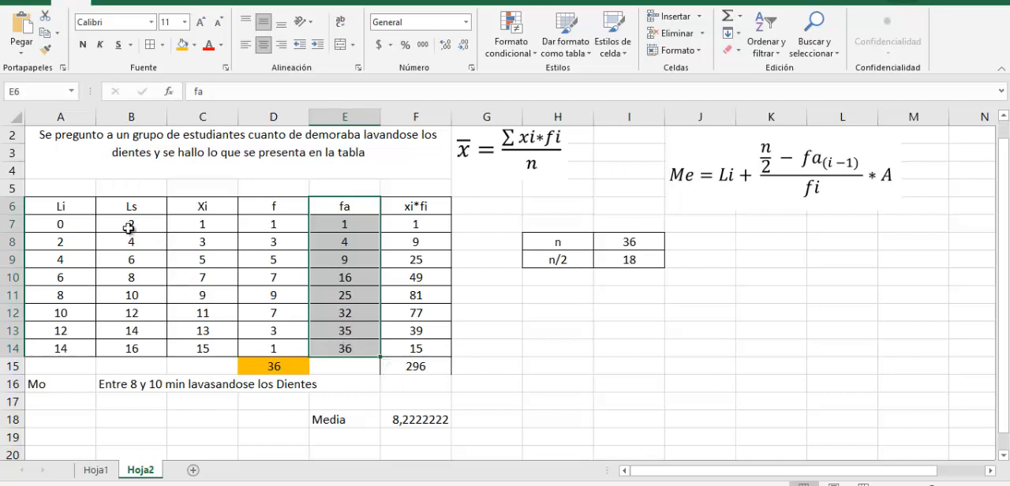
{"action": "left_click_drag", "start_coordinate": [54, 225], "coordinate": [414, 224]}
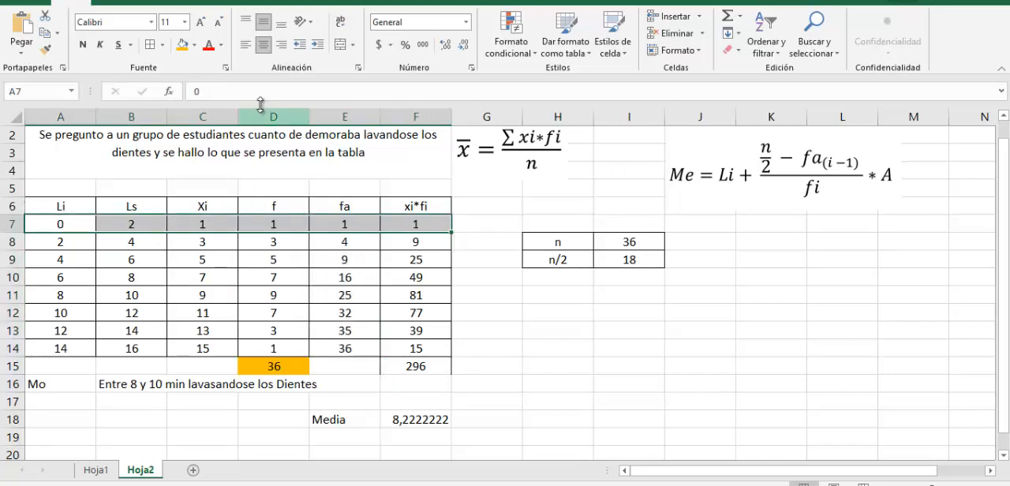
{"action": "left_click", "coordinate": [181, 49]}
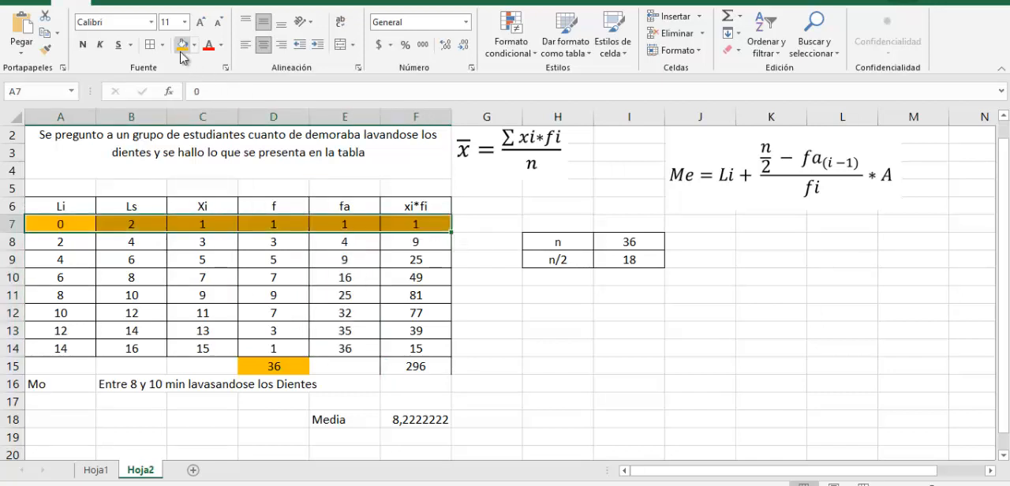
{"action": "left_click_drag", "start_coordinate": [56, 231], "coordinate": [410, 245]}
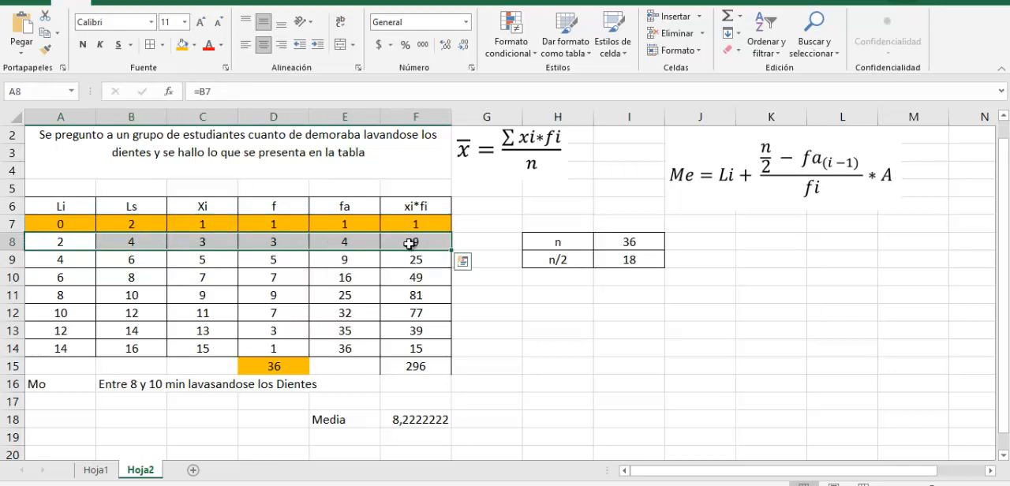
{"action": "left_click_drag", "start_coordinate": [47, 260], "coordinate": [411, 260]}
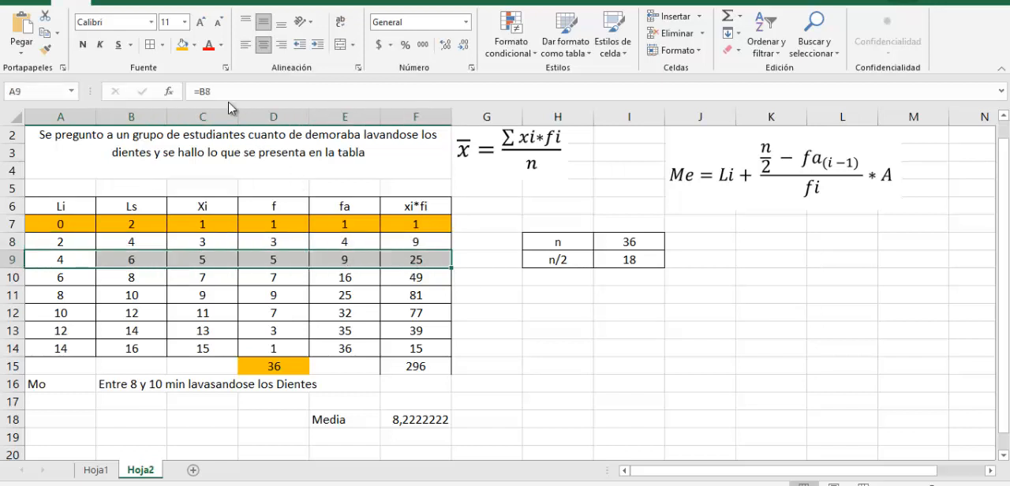
{"action": "left_click", "coordinate": [181, 44]}
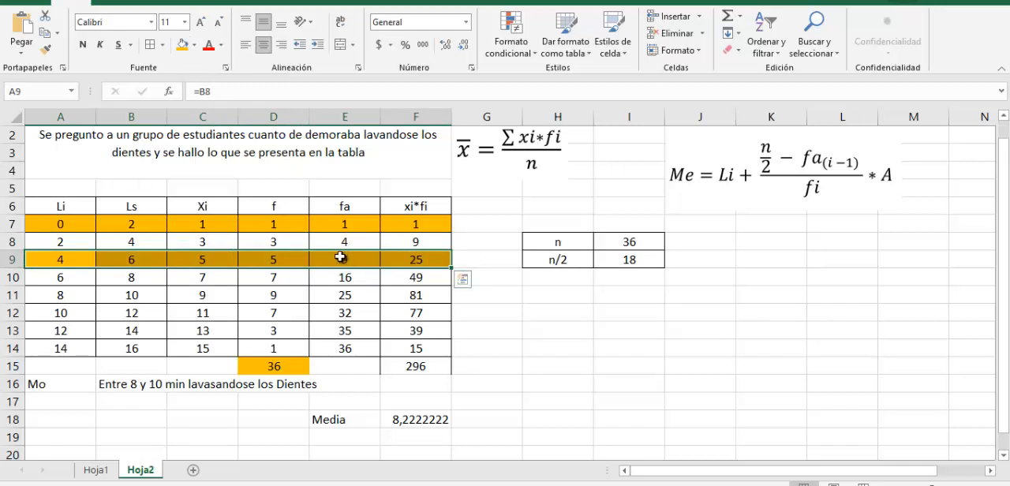
{"action": "left_click_drag", "start_coordinate": [74, 277], "coordinate": [425, 281]}
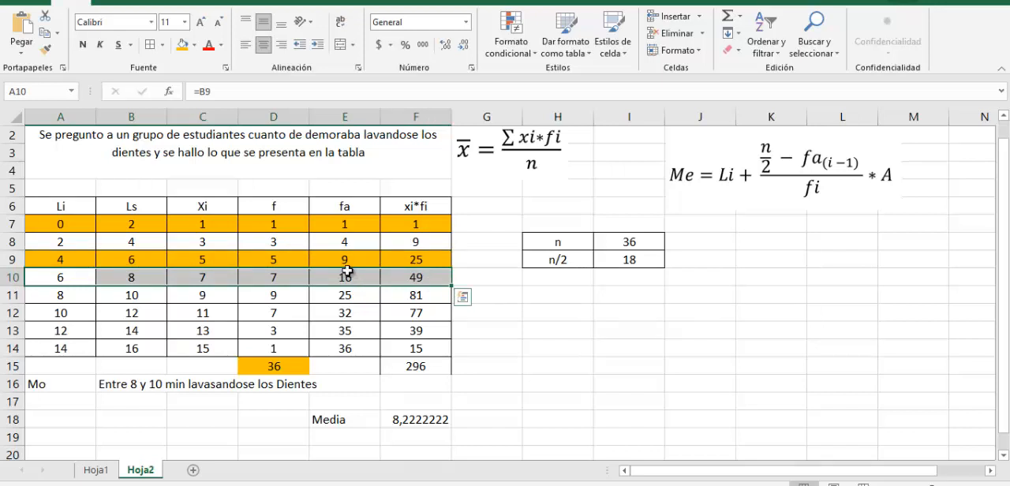
{"action": "left_click_drag", "start_coordinate": [55, 294], "coordinate": [414, 294]}
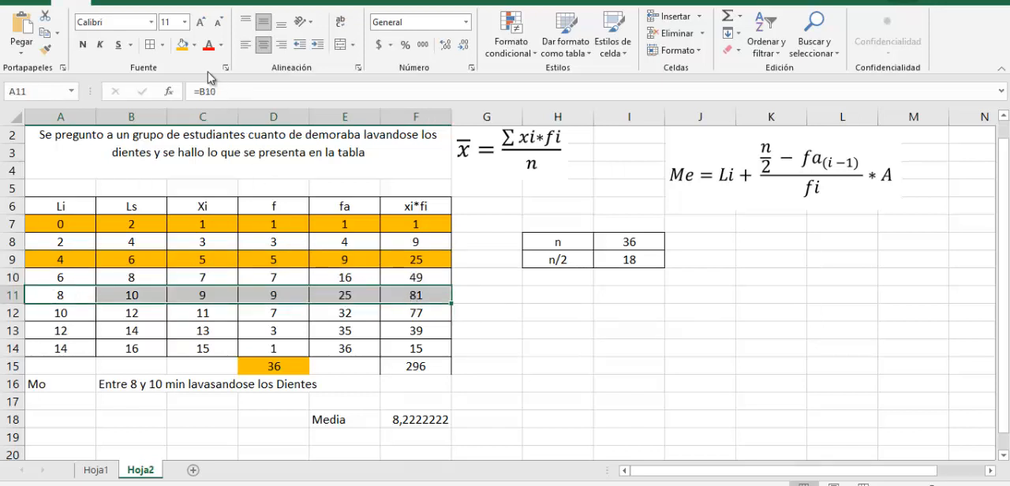
{"action": "left_click", "coordinate": [181, 44]}
{"action": "left_click_drag", "start_coordinate": [59, 294], "coordinate": [424, 294]}
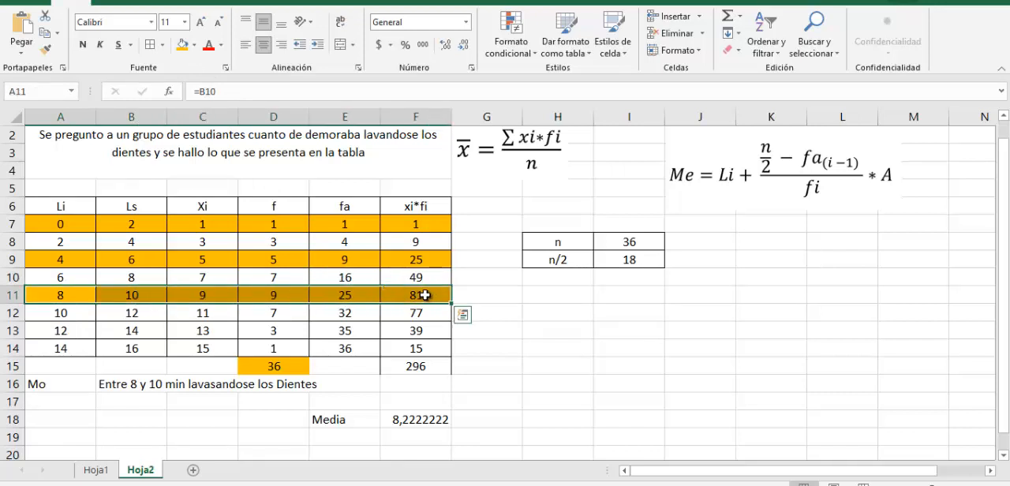
Change the fill of the 8 to 10 class row, A11:F11, to blue
{"action": "left_click_drag", "start_coordinate": [63, 294], "coordinate": [414, 295]}
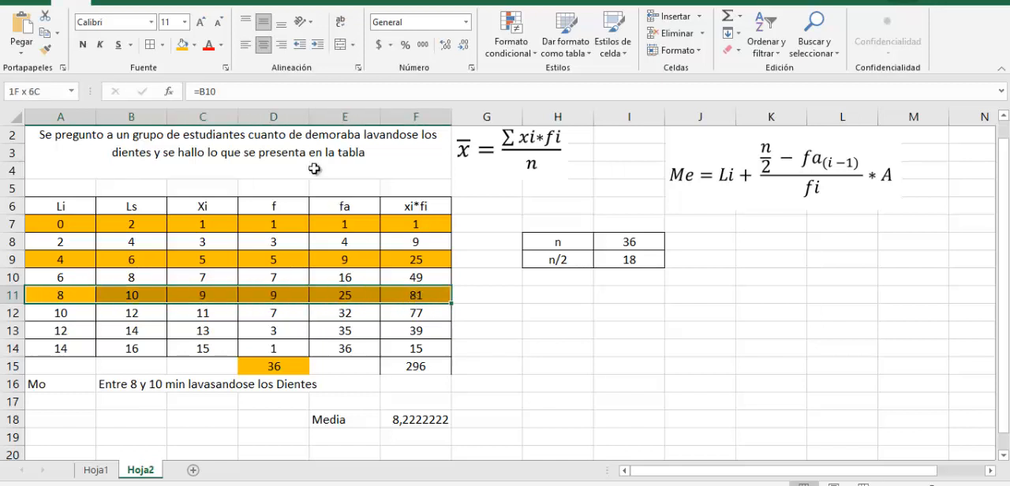
{"action": "left_click", "coordinate": [194, 47]}
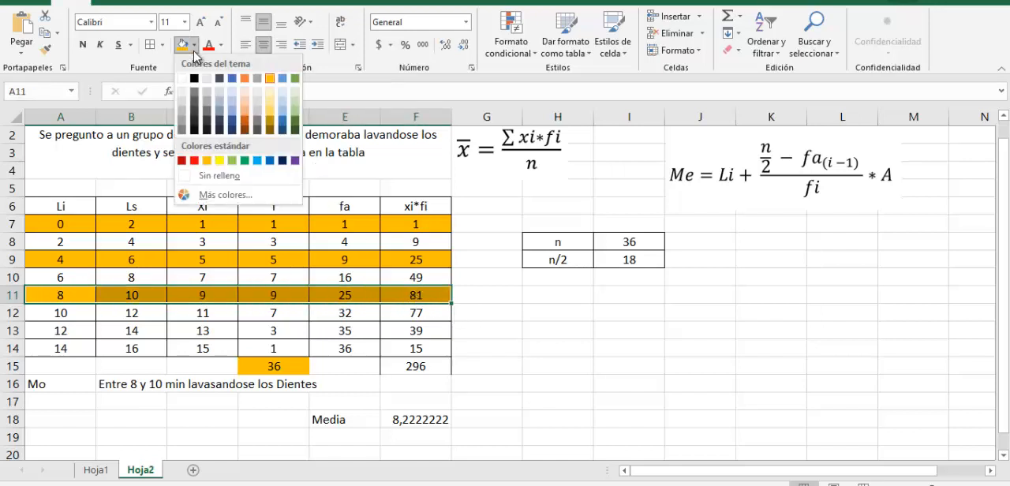
{"action": "left_click", "coordinate": [232, 78]}
Fill the 12 to 14 class row, A13:F13, with the same orange as the other banded rows
{"action": "left_click_drag", "start_coordinate": [67, 318], "coordinate": [417, 314]}
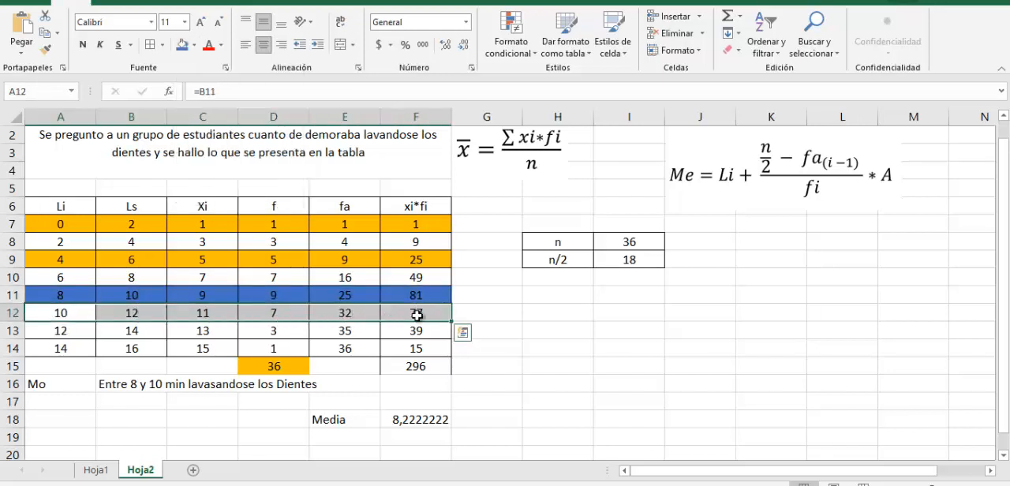
{"action": "left_click_drag", "start_coordinate": [50, 330], "coordinate": [413, 329]}
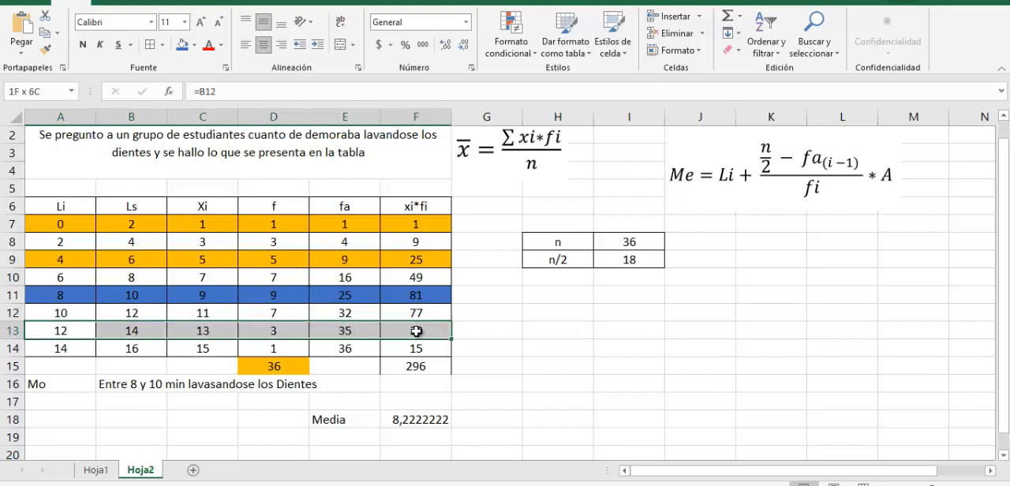
{"action": "left_click", "coordinate": [194, 44]}
{"action": "left_click", "coordinate": [270, 78]}
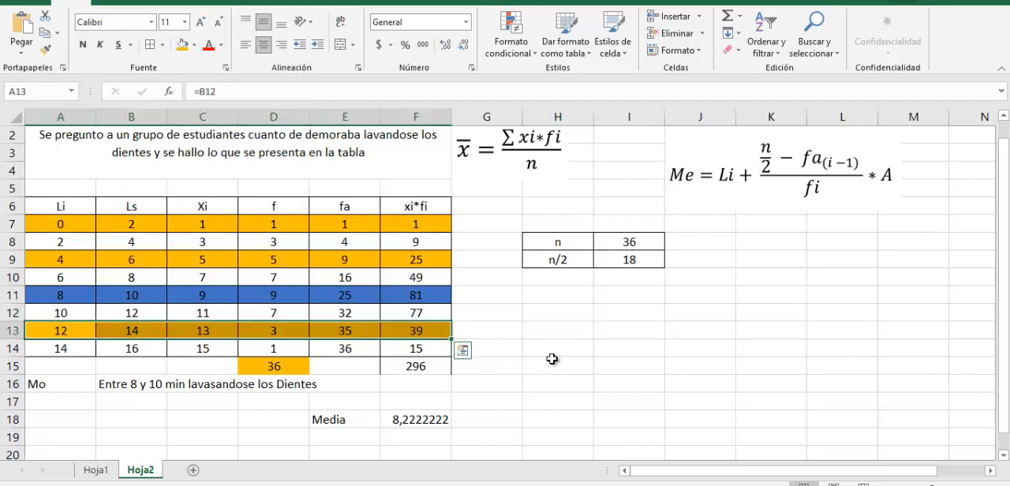
{"action": "left_click", "coordinate": [556, 364]}
Check the fa column and the blue median class row, then label H10 as Li and enter 8 in I10
{"action": "left_click_drag", "start_coordinate": [345, 206], "coordinate": [356, 349]}
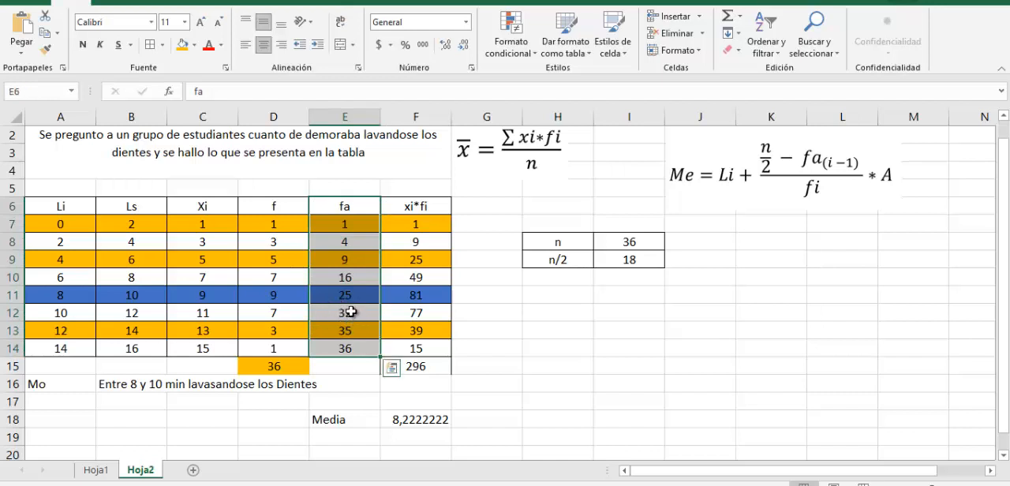
{"action": "left_click", "coordinate": [343, 330]}
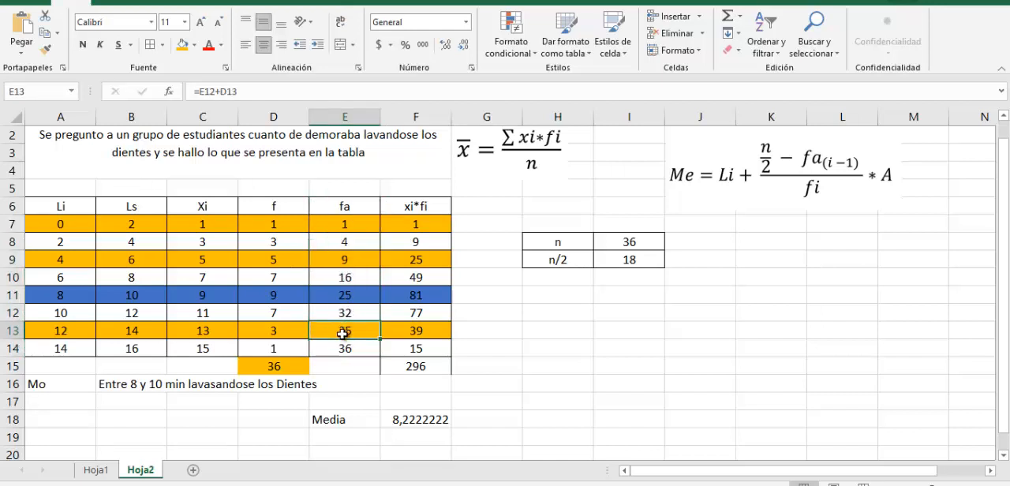
{"action": "left_click", "coordinate": [346, 348]}
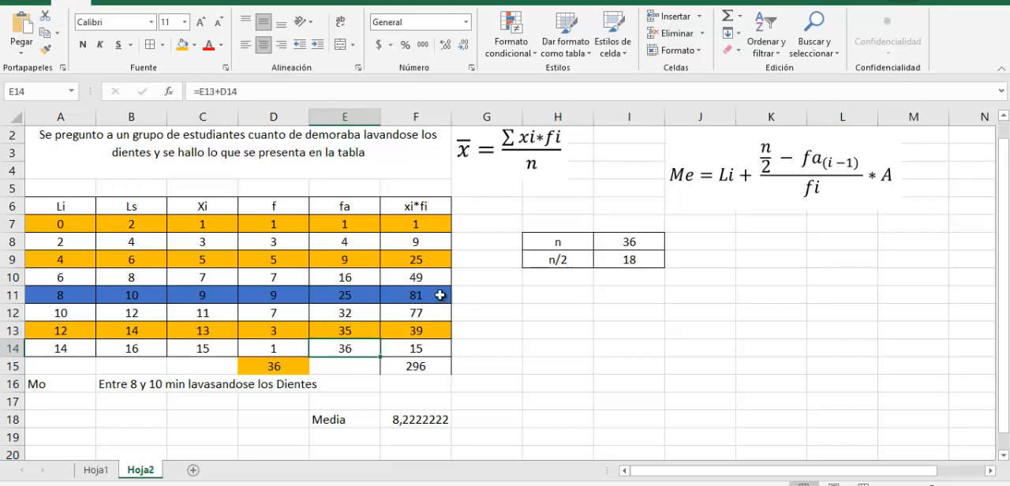
{"action": "left_click_drag", "start_coordinate": [440, 295], "coordinate": [20, 291]}
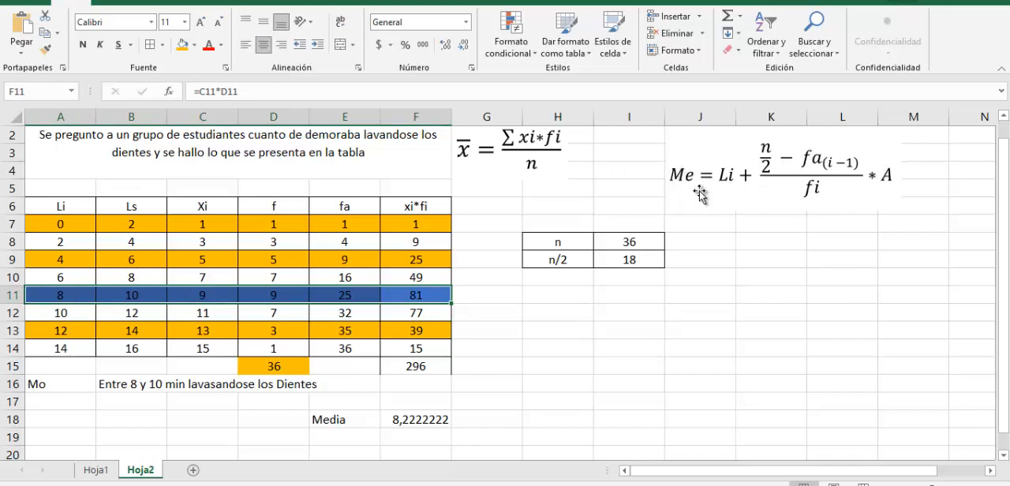
{"action": "left_click", "coordinate": [578, 276]}
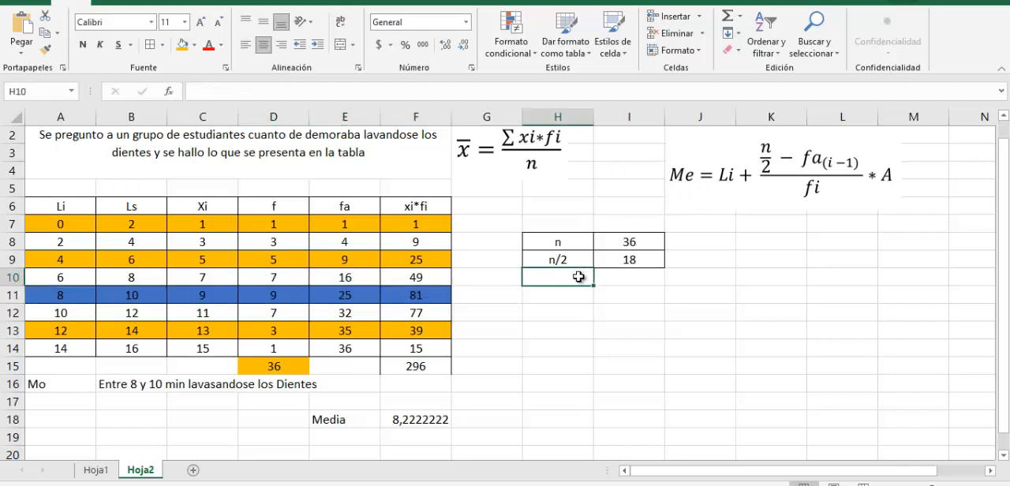
{"action": "type", "text": "l"}
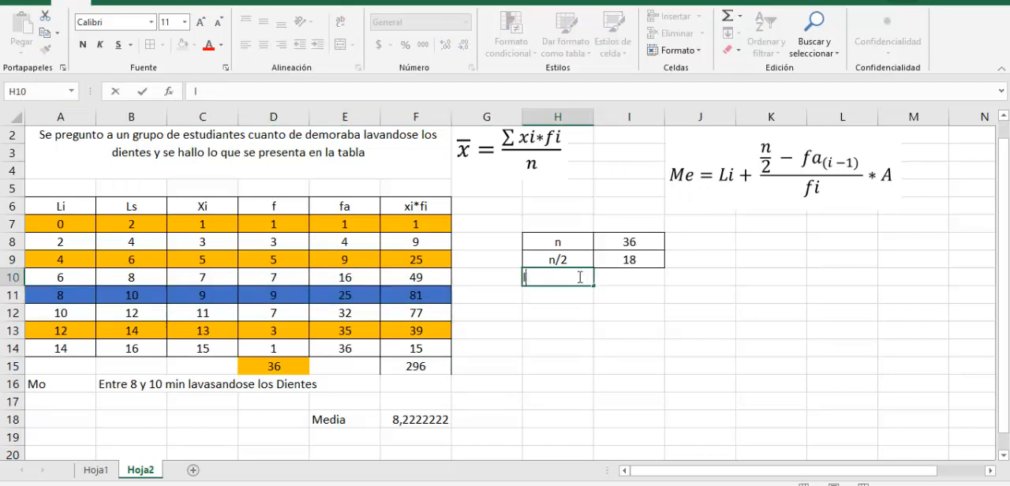
{"action": "type", "text": "i"}
{"action": "key", "text": "Tab"}
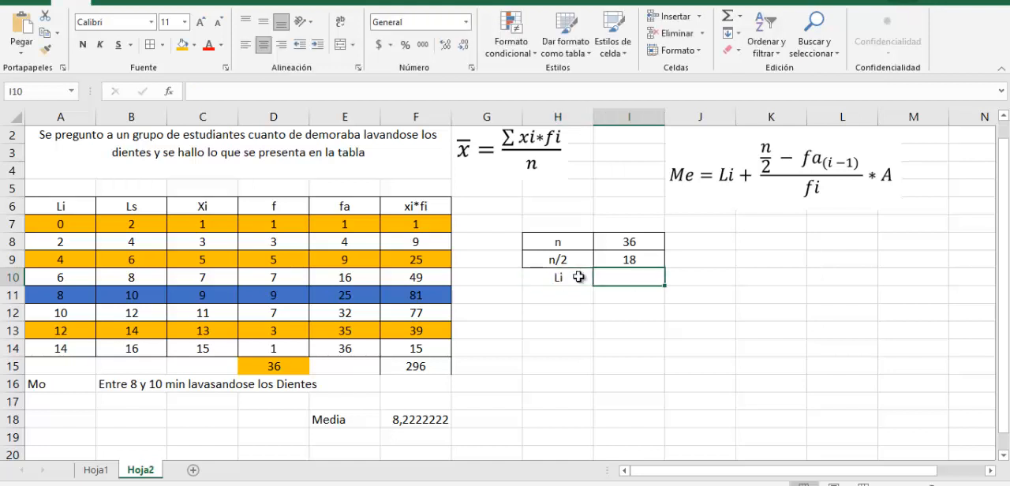
{"action": "type", "text": "8"}
{"action": "key", "text": "Return"}
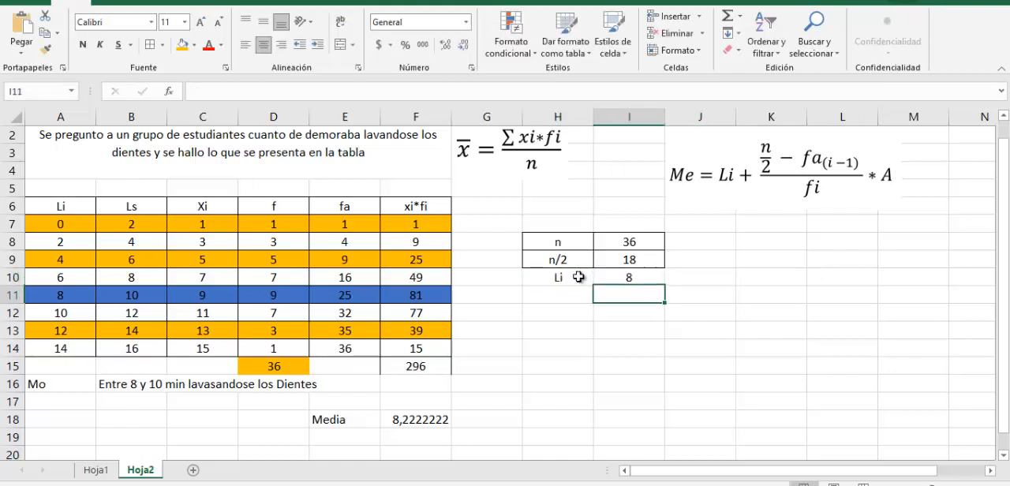
Label H11 as fa(i-1) and enter 16, the cumulative frequency of the class before the median class, in I11
{"action": "left_click_drag", "start_coordinate": [424, 294], "coordinate": [47, 294]}
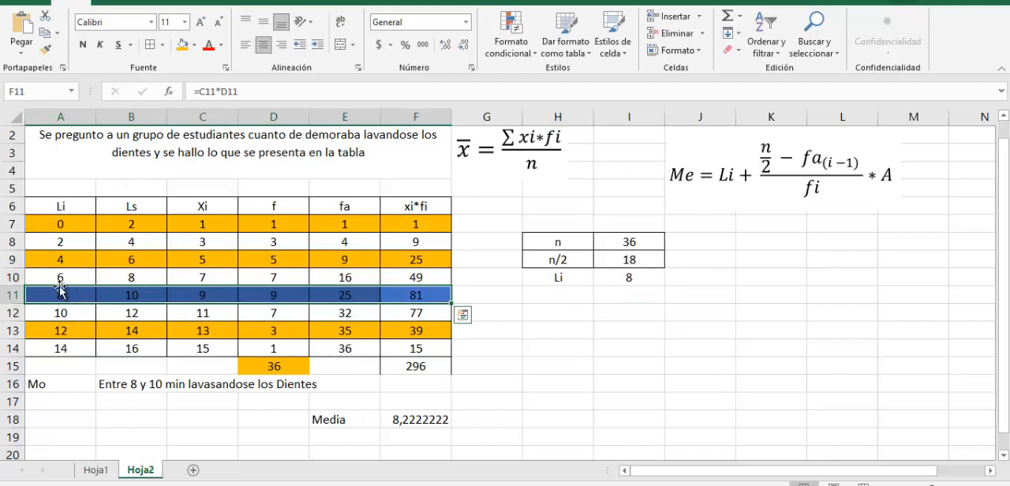
{"action": "left_click", "coordinate": [567, 301]}
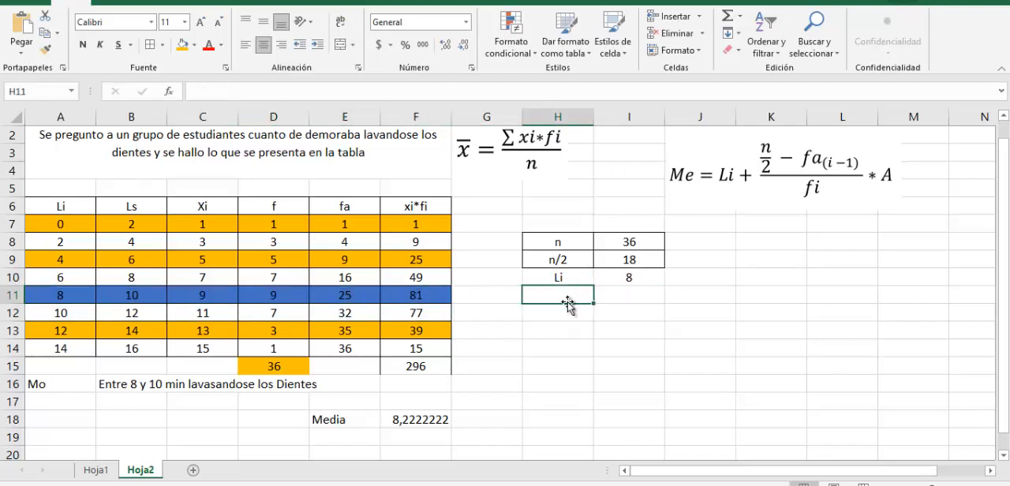
{"action": "type", "text": "f"}
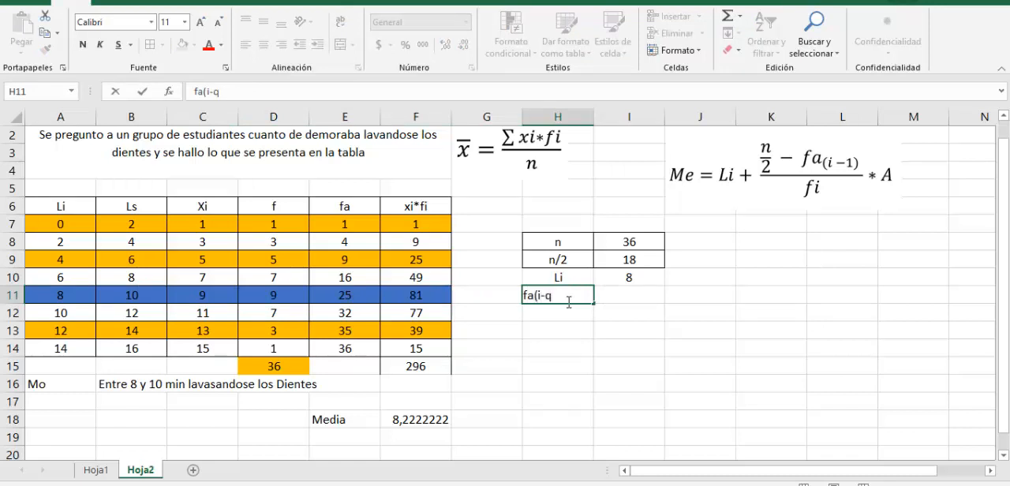
{"action": "type", "text": "a(i-1)"}
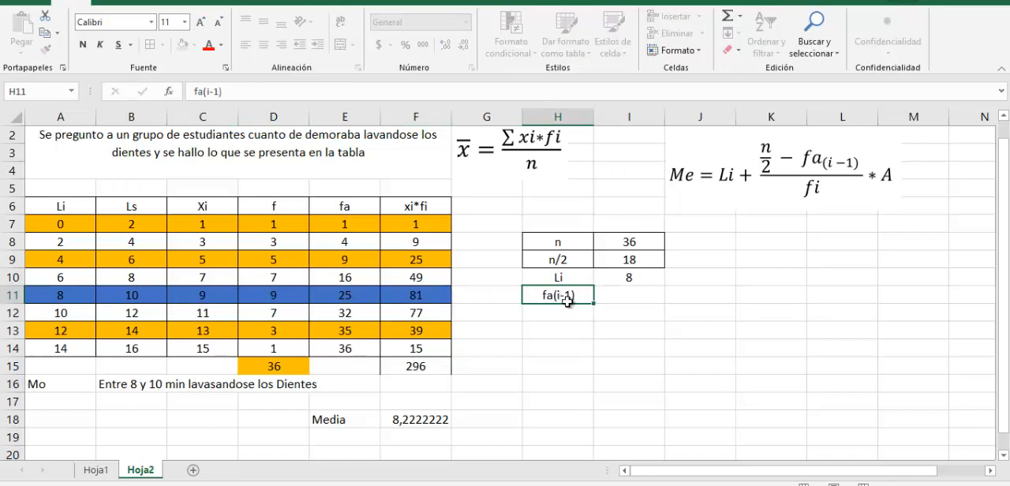
{"action": "key", "text": "Tab"}
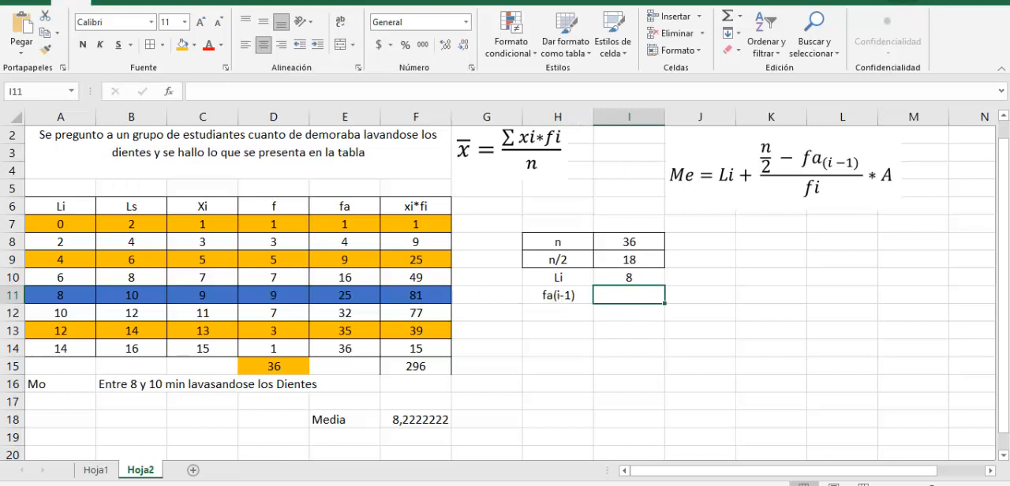
{"action": "left_click_drag", "start_coordinate": [34, 294], "coordinate": [449, 295]}
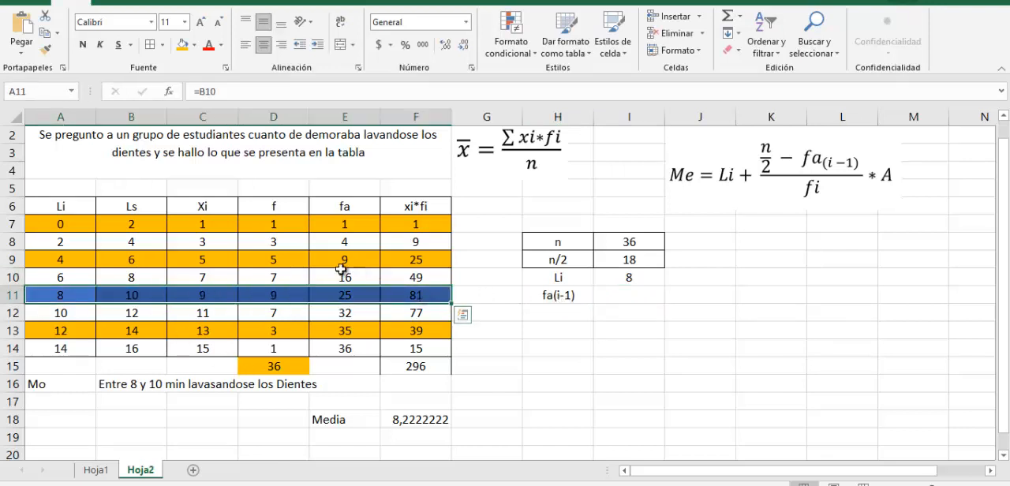
{"action": "left_click", "coordinate": [619, 295]}
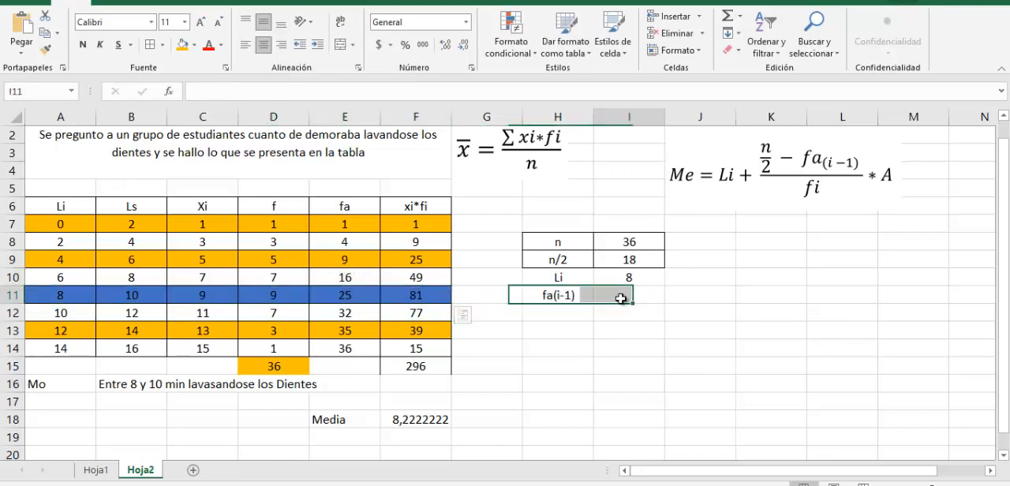
{"action": "type", "text": "16"}
{"action": "key", "text": "Return"}
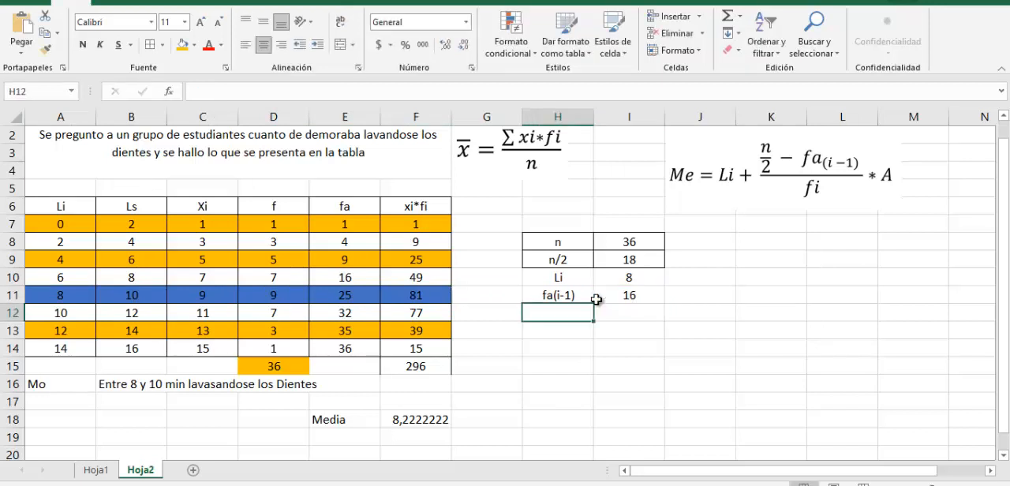
Label H12 as A and compare the Li and Ls limits of several classes to determine the class width
{"action": "type", "text": "A"}
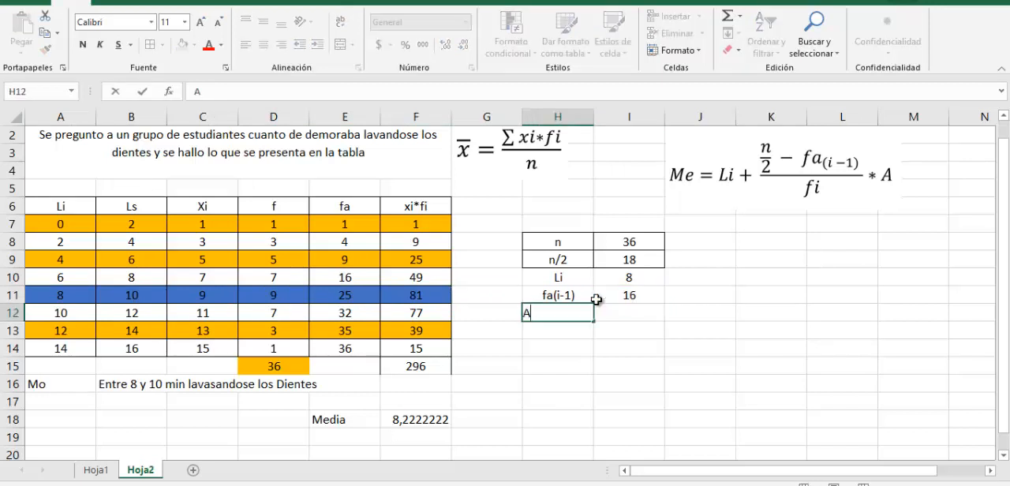
{"action": "key", "text": "Left"}
{"action": "key", "text": "Left"}
{"action": "key", "text": "Left"}
{"action": "key", "text": "Left"}
{"action": "key", "text": "Left"}
{"action": "key", "text": "Left"}
{"action": "key", "text": "Left"}
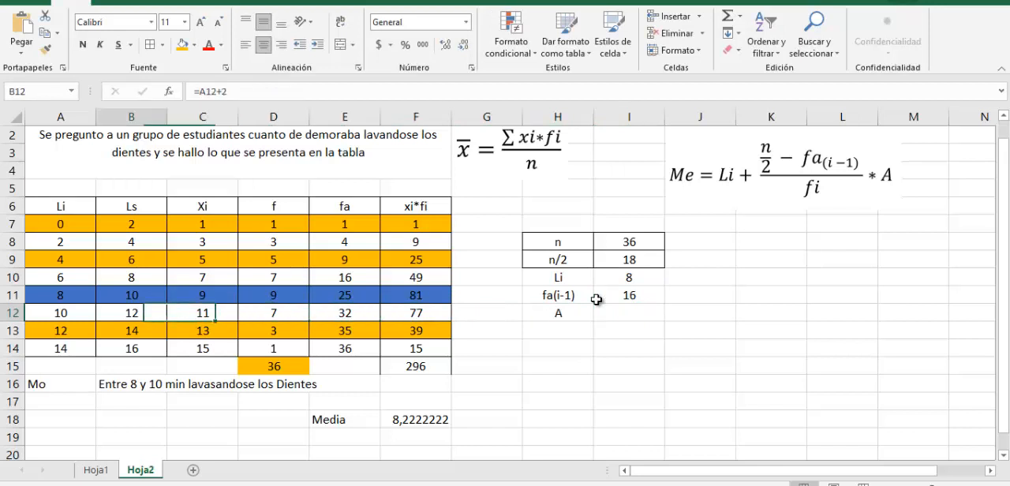
{"action": "key", "text": "Up"}
{"action": "key", "text": "Right"}
{"action": "key", "text": "Left"}
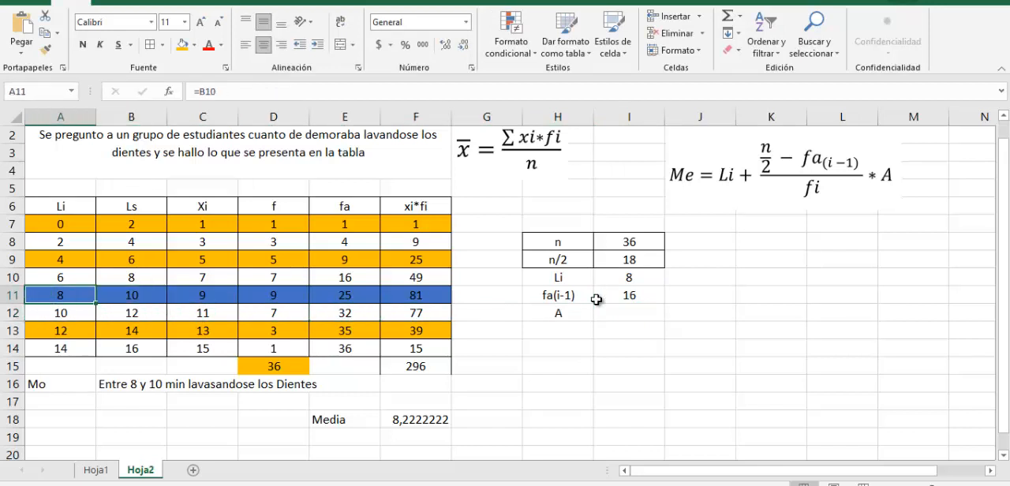
{"action": "key", "text": "Right"}
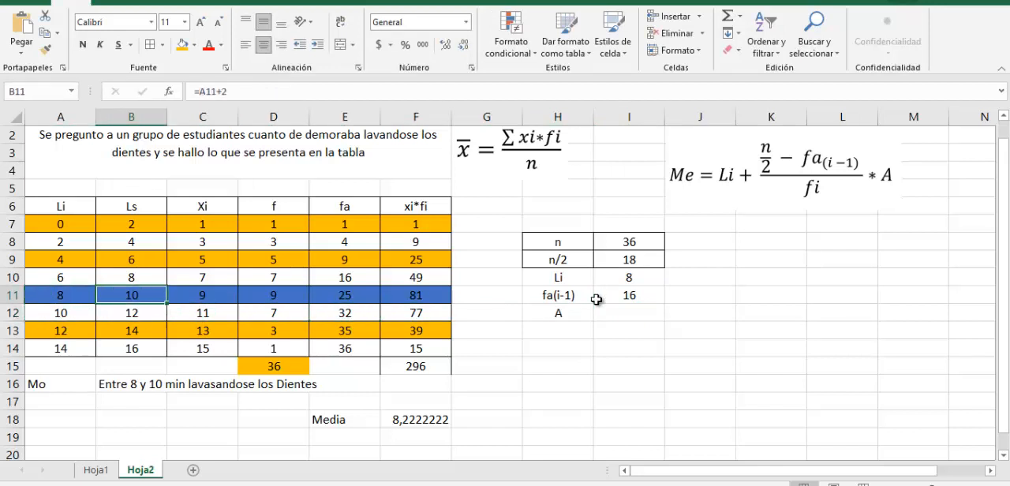
{"action": "key", "text": "Left"}
{"action": "key", "text": "Right"}
{"action": "key", "text": "Up"}
{"action": "key", "text": "Up"}
{"action": "key", "text": "Left"}
{"action": "key", "text": "Left"}
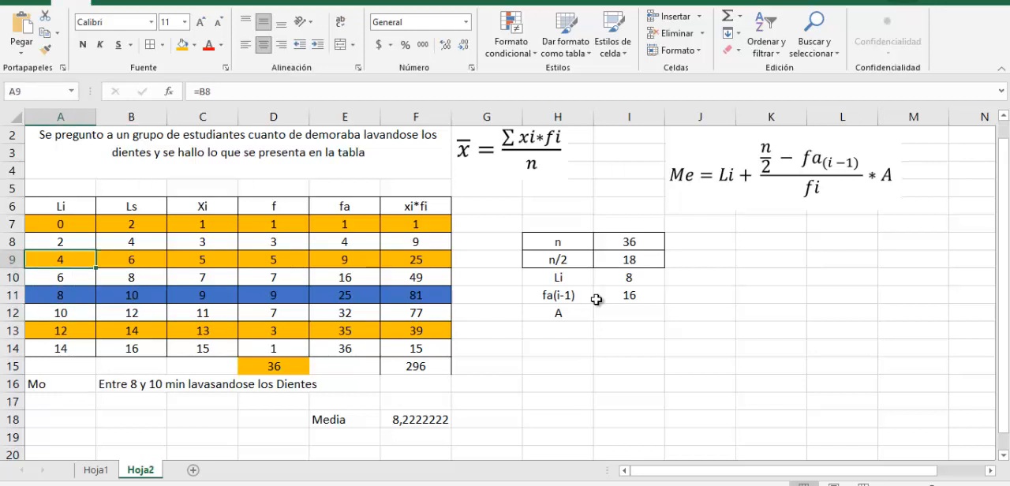
{"action": "key", "text": "Right"}
{"action": "key", "text": "Up"}
Enter the class width 2 in I12 beside the A label
{"action": "key", "text": "Left"}
{"action": "key", "text": "Right"}
{"action": "key", "text": "Right"}
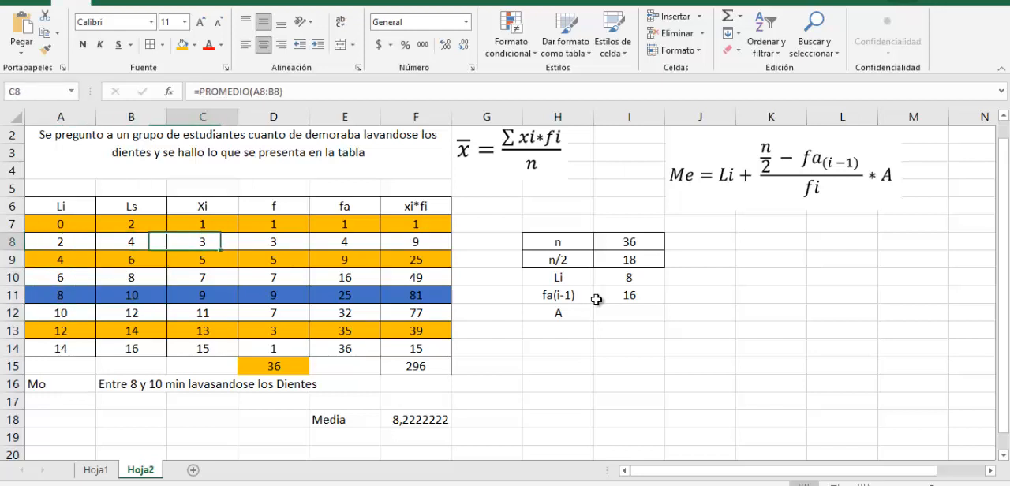
{"action": "key", "text": "Right"}
{"action": "key", "text": "Right"}
{"action": "key", "text": "Right"}
{"action": "key", "text": "Right"}
{"action": "key", "text": "Right"}
{"action": "key", "text": "Right"}
{"action": "key", "text": "Right"}
{"action": "key", "text": "Right"}
{"action": "key", "text": "Right"}
{"action": "key", "text": "Down"}
{"action": "key", "text": "Down"}
{"action": "key", "text": "Left"}
{"action": "key", "text": "Left"}
{"action": "key", "text": "Down"}
Label H13 as f=fi below the A label
{"action": "key", "text": "Left"}
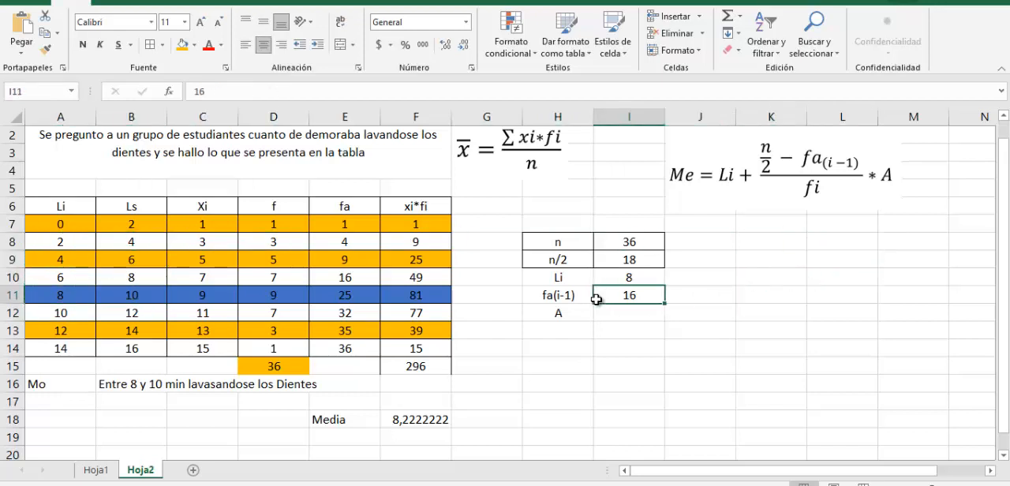
{"action": "key", "text": "Down"}
{"action": "type", "text": "2"}
{"action": "key", "text": "Return"}
{"action": "key", "text": "Left"}
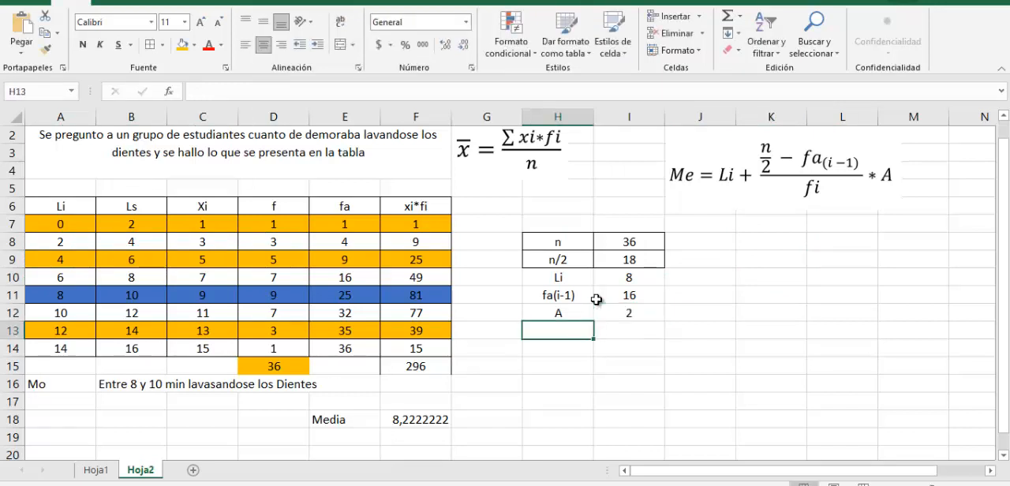
{"action": "type", "text": "fa(i-1)"}
{"action": "type", "text": "f="}
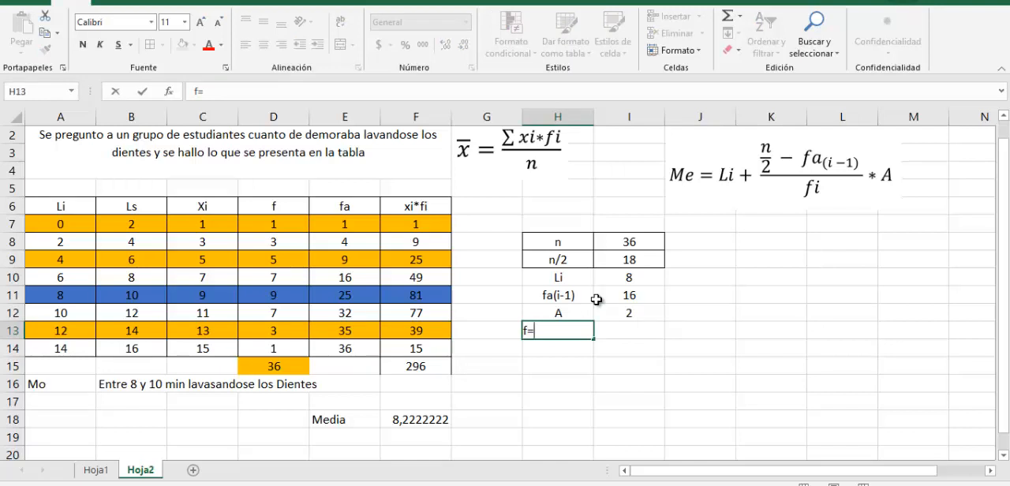
{"action": "key", "text": "Tab"}
Look up the median class's frequency in the f column and enter 9 in I13
{"action": "key", "text": "Left"}
{"action": "key", "text": "Left"}
{"action": "key", "text": "Left"}
{"action": "key", "text": "Left"}
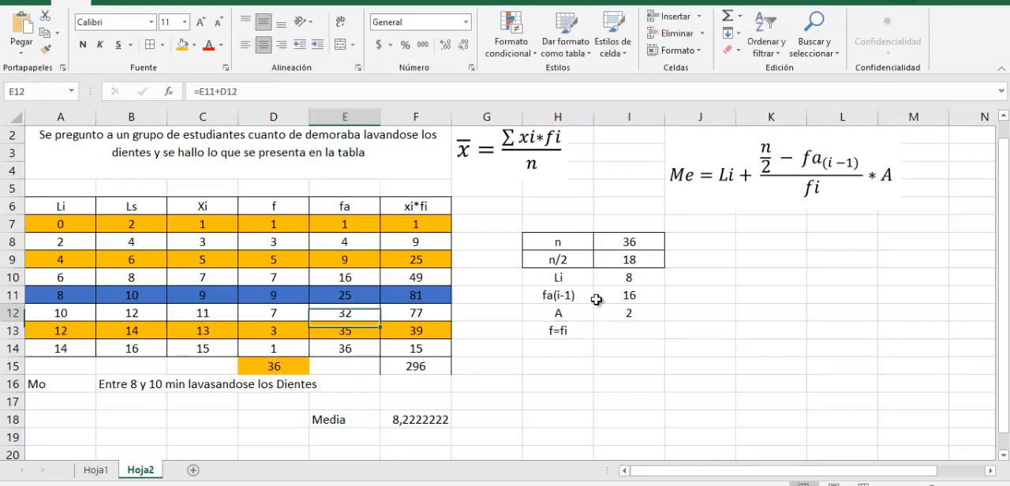
{"action": "key", "text": "Up"}
{"action": "key", "text": "Up"}
{"action": "key", "text": "Left"}
{"action": "key", "text": "Up"}
{"action": "key", "text": "Up"}
{"action": "key", "text": "Up"}
{"action": "key", "text": "Up"}
{"action": "key", "text": "Up"}
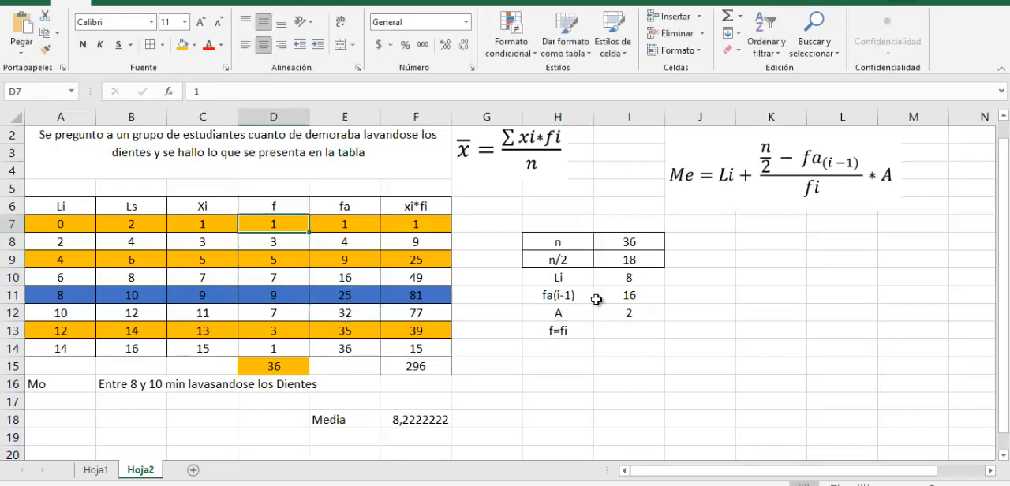
{"action": "key", "text": "Down"}
{"action": "key", "text": "Down"}
{"action": "key", "text": "Down"}
{"action": "key", "text": "Down"}
{"action": "key", "text": "Down"}
{"action": "key", "text": "Right"}
{"action": "key", "text": "Right"}
{"action": "key", "text": "Right"}
{"action": "key", "text": "Right"}
{"action": "key", "text": "Right"}
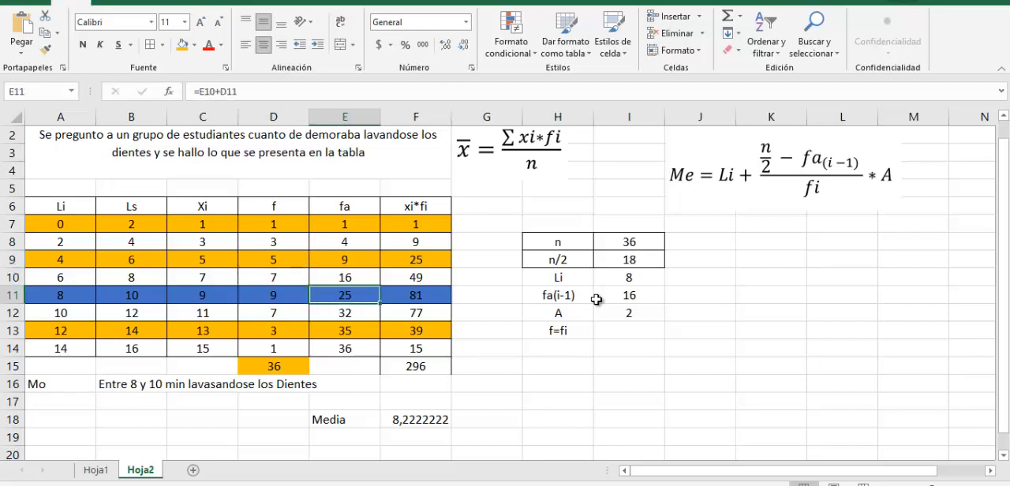
{"action": "key", "text": "Down"}
{"action": "key", "text": "Down"}
{"action": "type", "text": "9"}
Add cell borders around the Li, fa(i-1), A and f=fi labels and their values in H10:I13
{"action": "key", "text": "Left"}
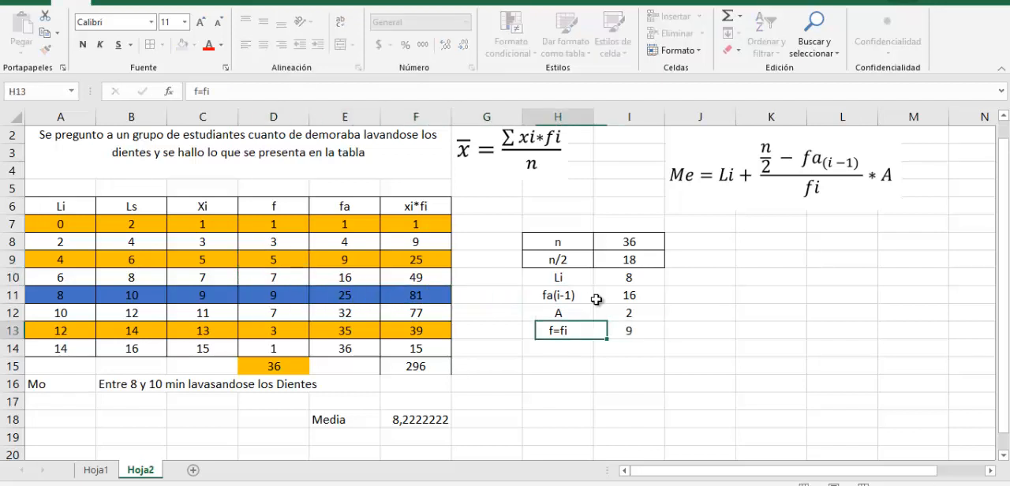
{"action": "key", "text": "Up"}
{"action": "key", "text": "Up"}
{"action": "key", "text": "Up"}
{"action": "key", "text": "shift+Down"}
{"action": "key", "text": "shift+Down"}
{"action": "key", "text": "shift+Down"}
{"action": "key", "text": "shift+Right"}
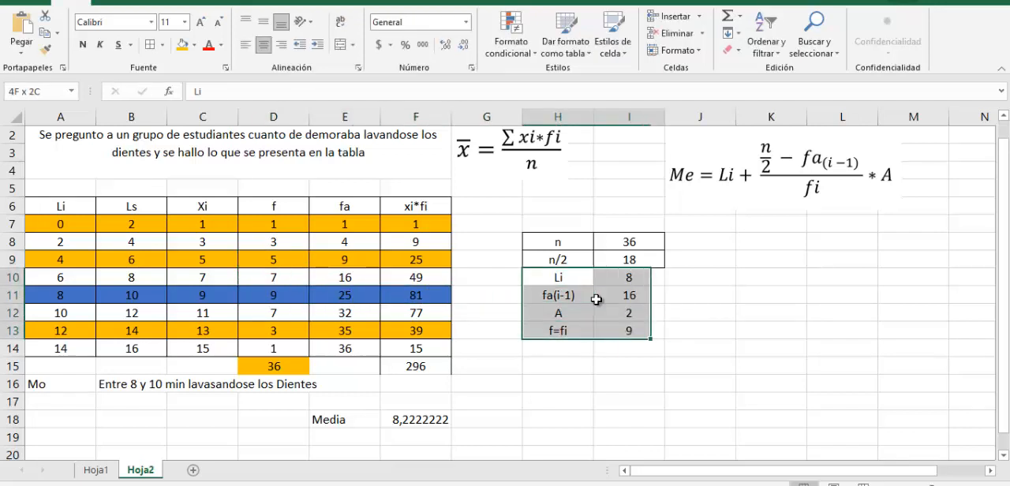
{"action": "left_click", "coordinate": [151, 48]}
Label J10 as Me beside the table of median values
{"action": "key", "text": "Right"}
{"action": "key", "text": "Right"}
{"action": "type", "text": "M"}
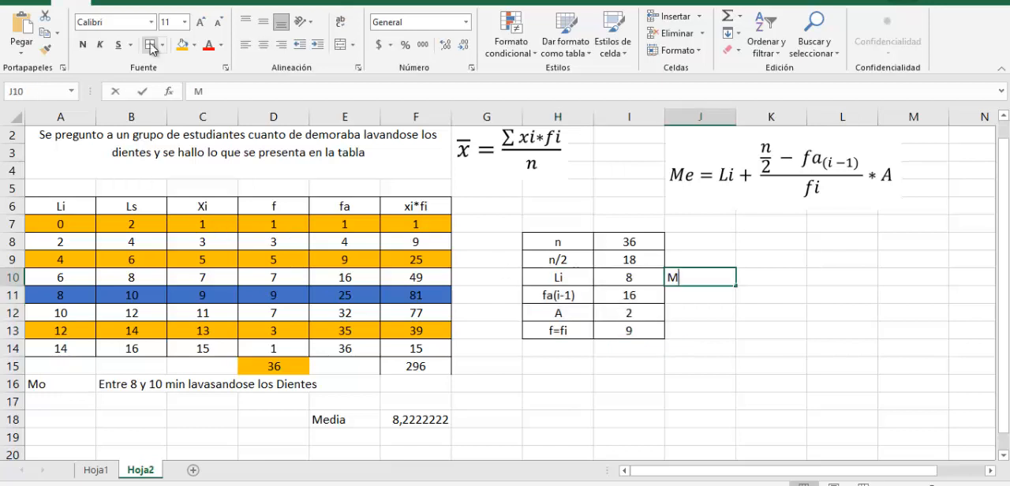
{"action": "type", "text": "e"}
{"action": "key", "text": "Right"}
Calculate the median in K10 from the listed values with the cell-reference formula =I10+(I9-I11)*I12/I13
{"action": "type", "text": "="}
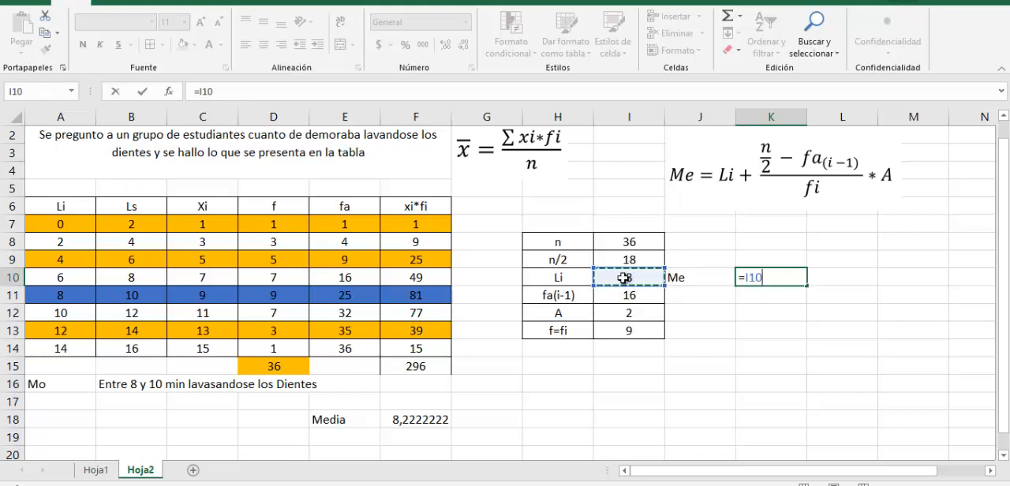
{"action": "type", "text": "+("}
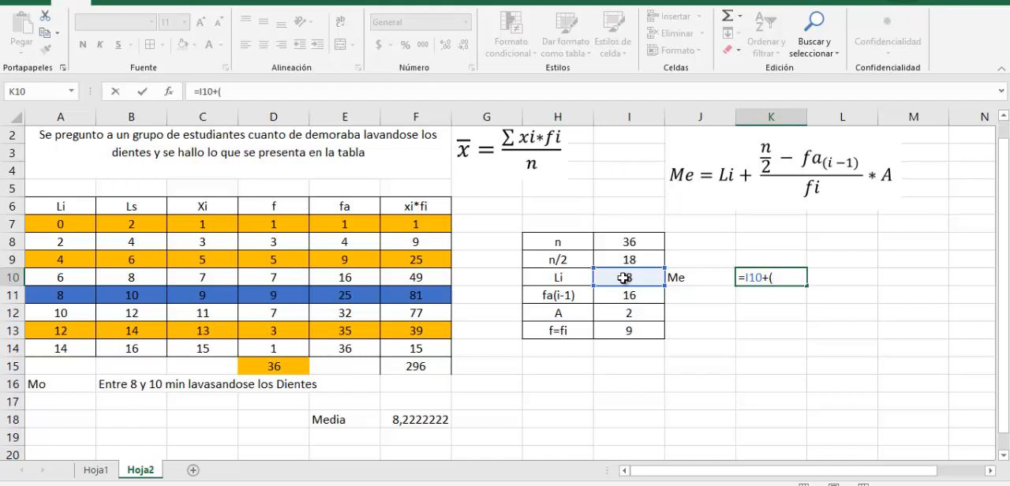
{"action": "left_click", "coordinate": [629, 259]}
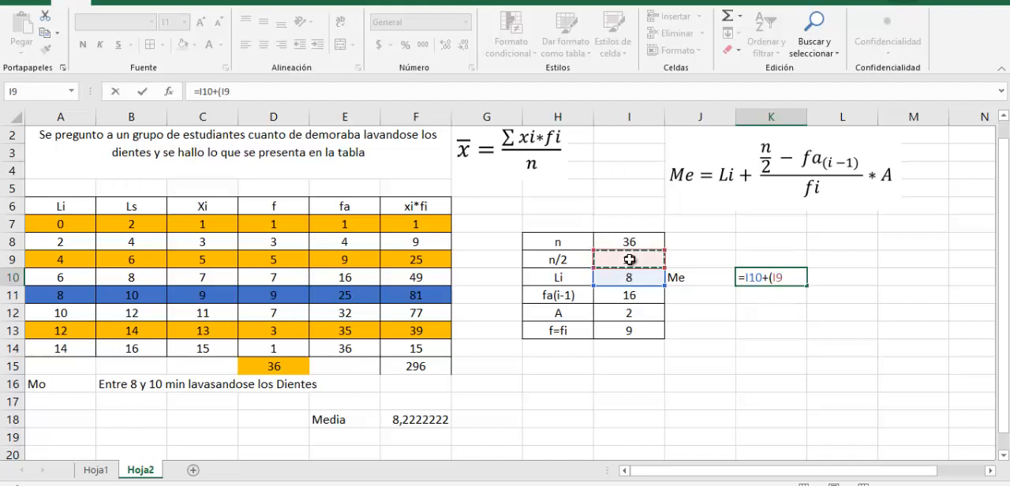
{"action": "type", "text": "-"}
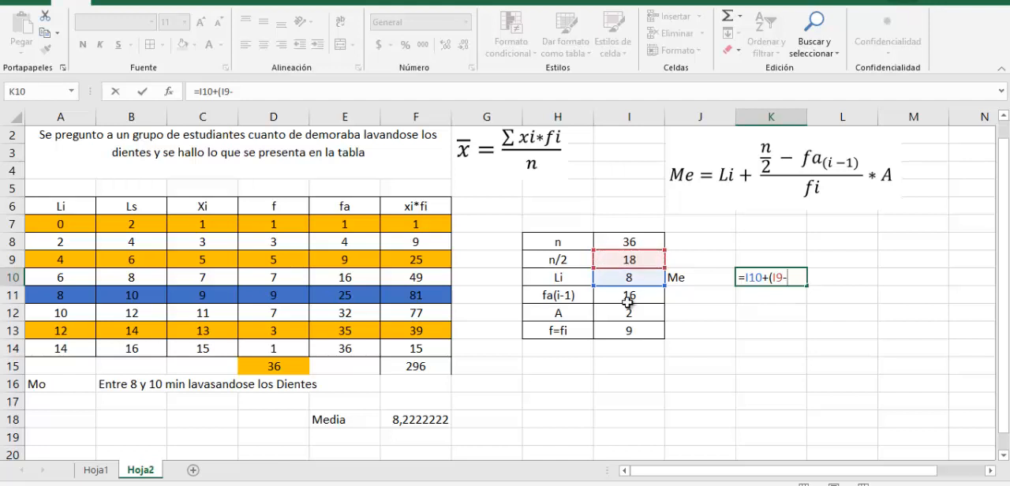
{"action": "left_click", "coordinate": [627, 297]}
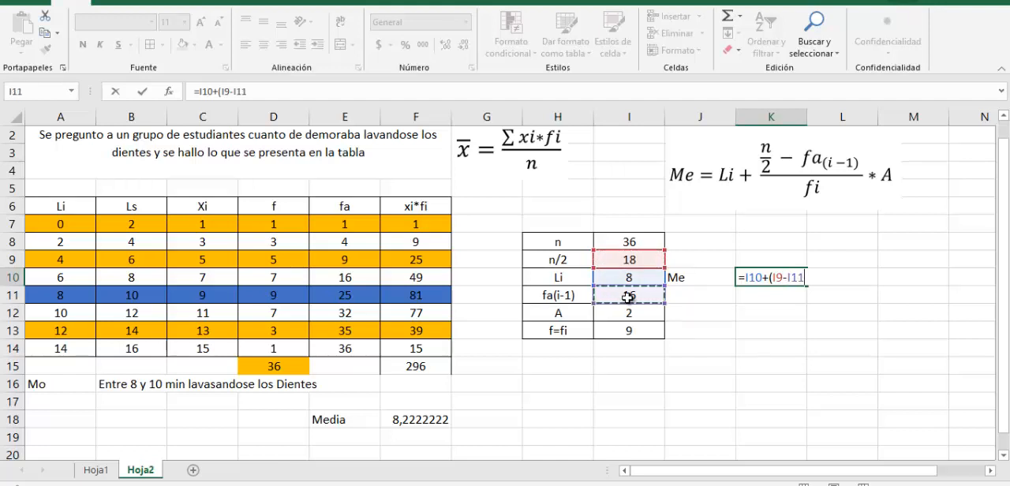
{"action": "type", "text": ")*"}
{"action": "left_click", "coordinate": [624, 311]}
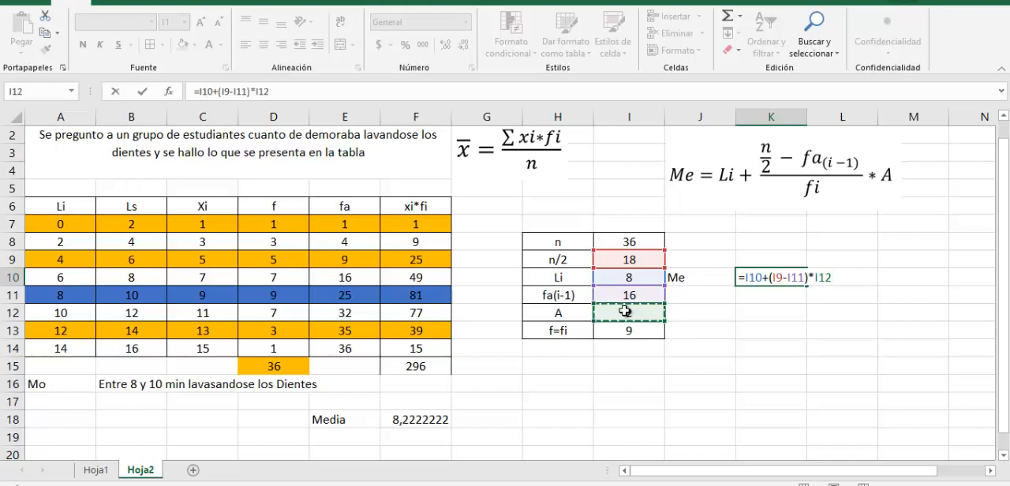
{"action": "type", "text": "/"}
{"action": "left_click", "coordinate": [624, 331]}
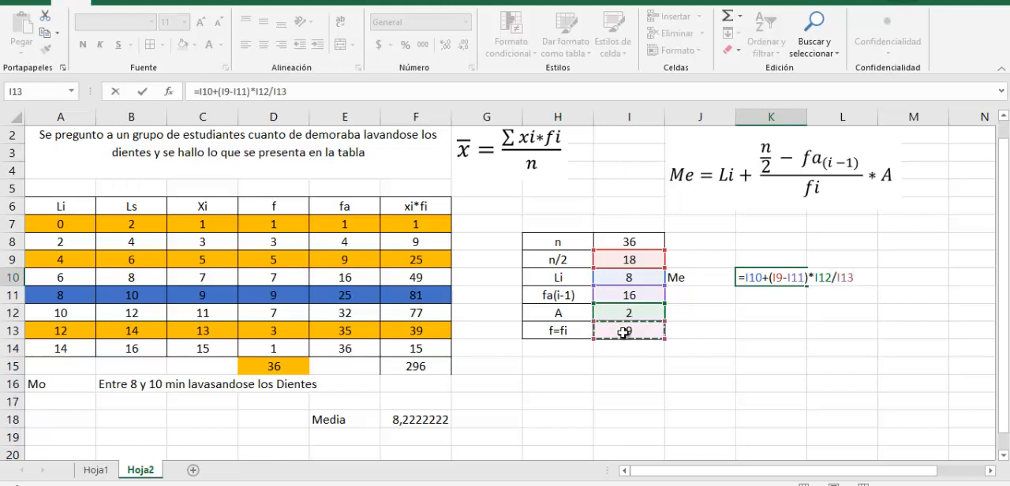
{"action": "key", "text": "Return"}
Add a second Me label in J12 below the first median result
{"action": "key", "text": "Down"}
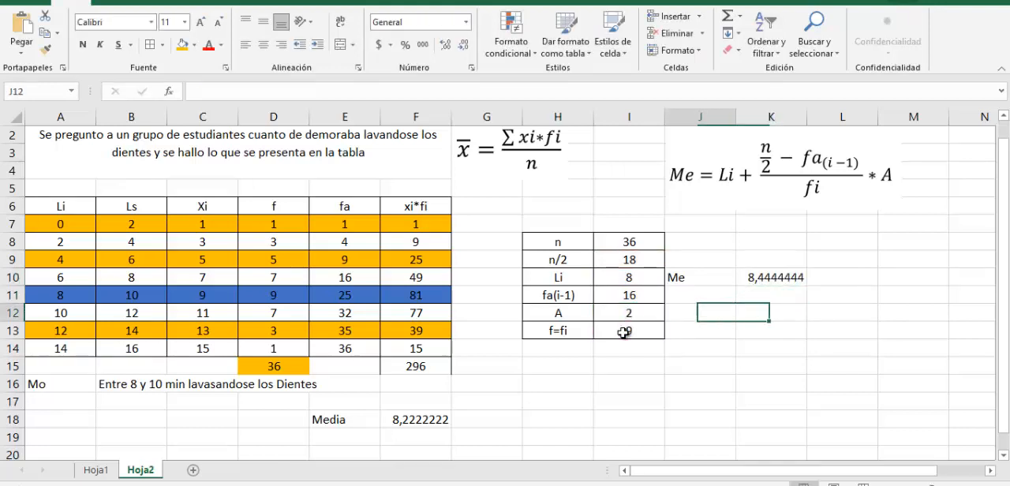
{"action": "key", "text": "Left"}
{"action": "type", "text": "Me"}
{"action": "key", "text": "Right"}
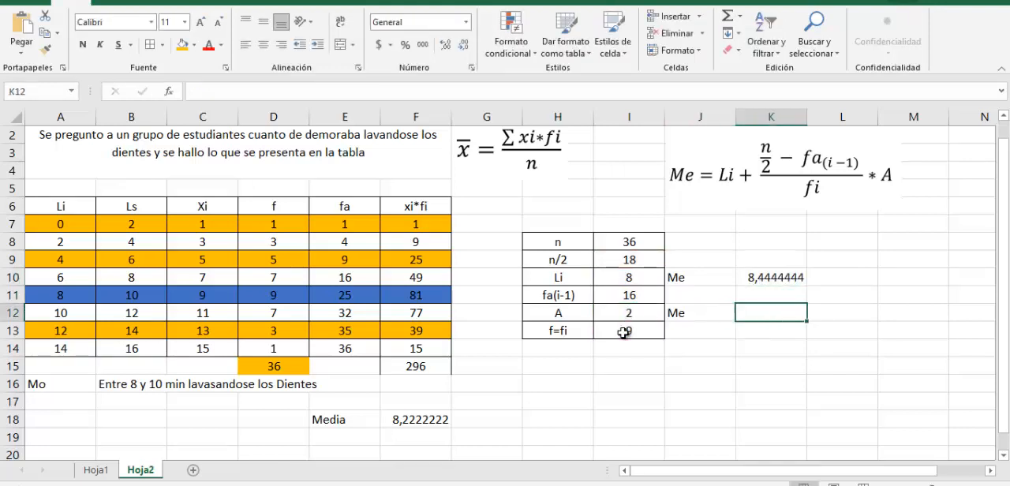
Calculate the median again in K12 with plain numbers as =8+(18-16)*2/9
{"action": "type", "text": "="}
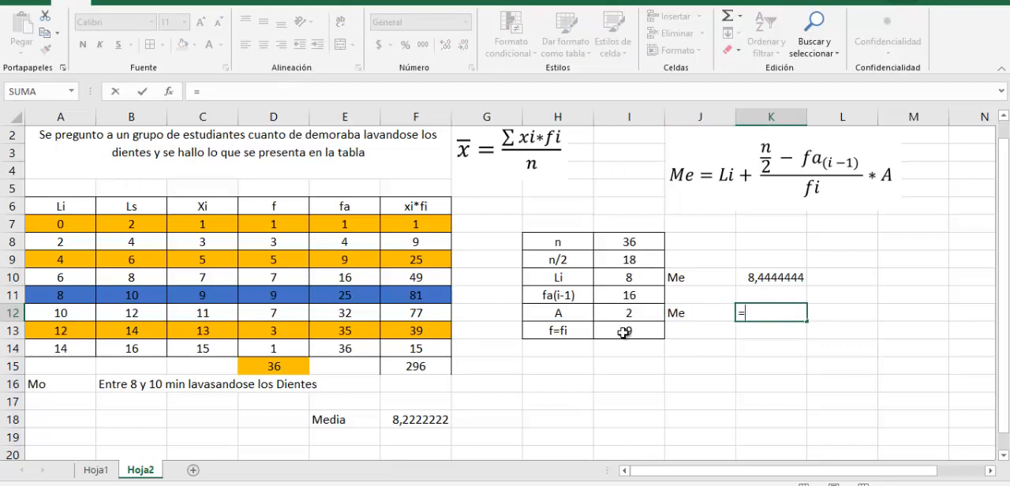
{"action": "type", "text": "8+(18"}
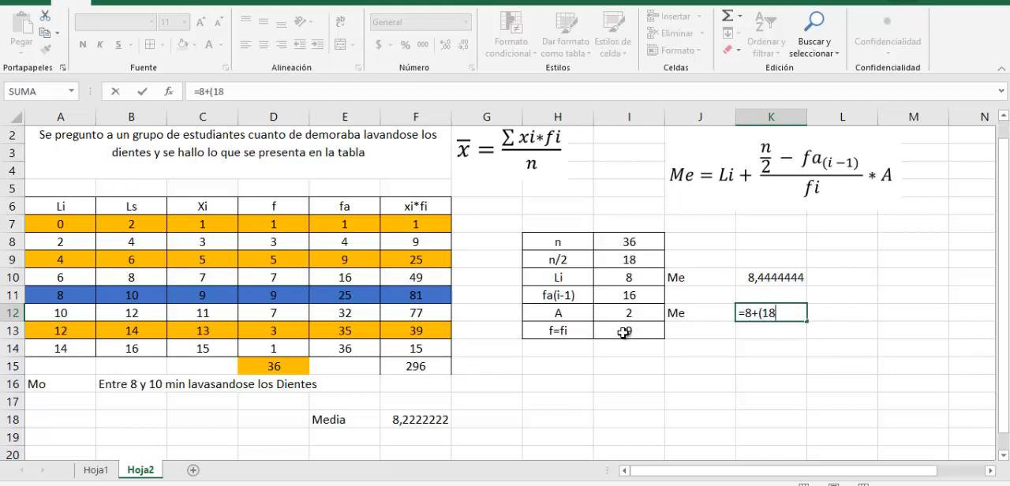
{"action": "type", "text": "-16)*2/"}
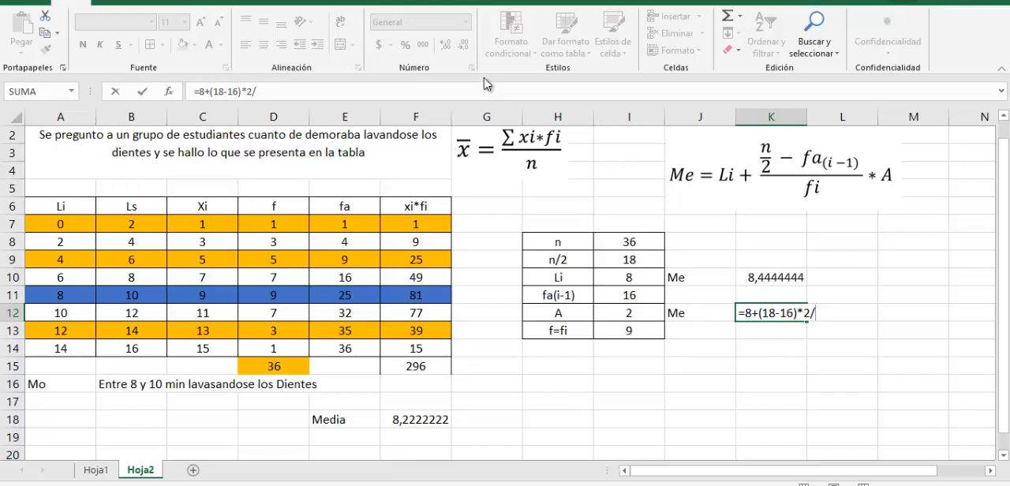
{"action": "type", "text": "9"}
{"action": "key", "text": "Return"}
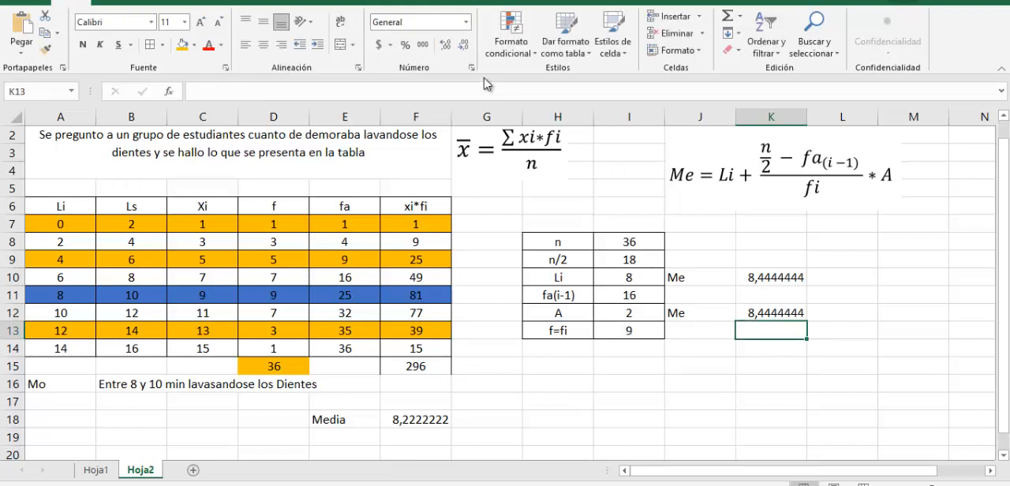
Add cell borders to both median labels and results in J10:K12
{"action": "left_click", "coordinate": [713, 278]}
{"action": "left_click_drag", "start_coordinate": [713, 277], "coordinate": [789, 314]}
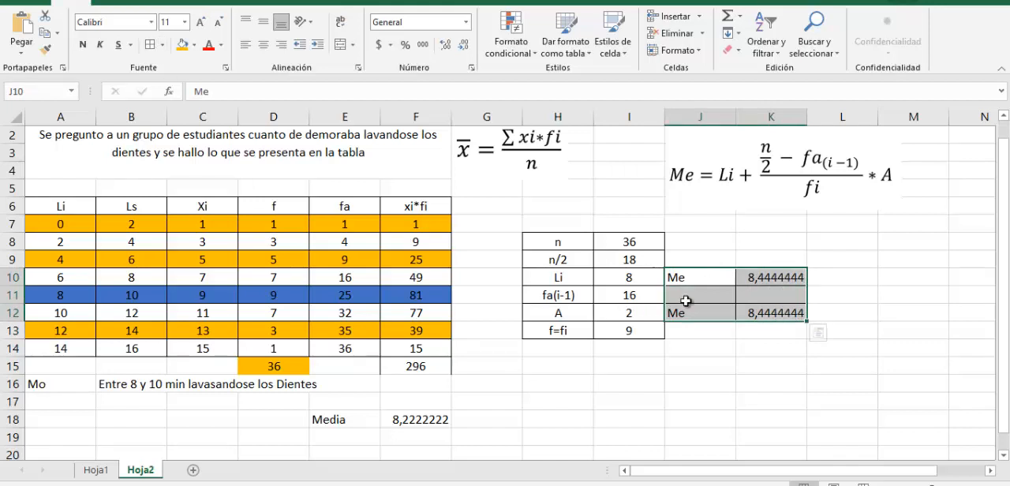
{"action": "left_click", "coordinate": [556, 384]}
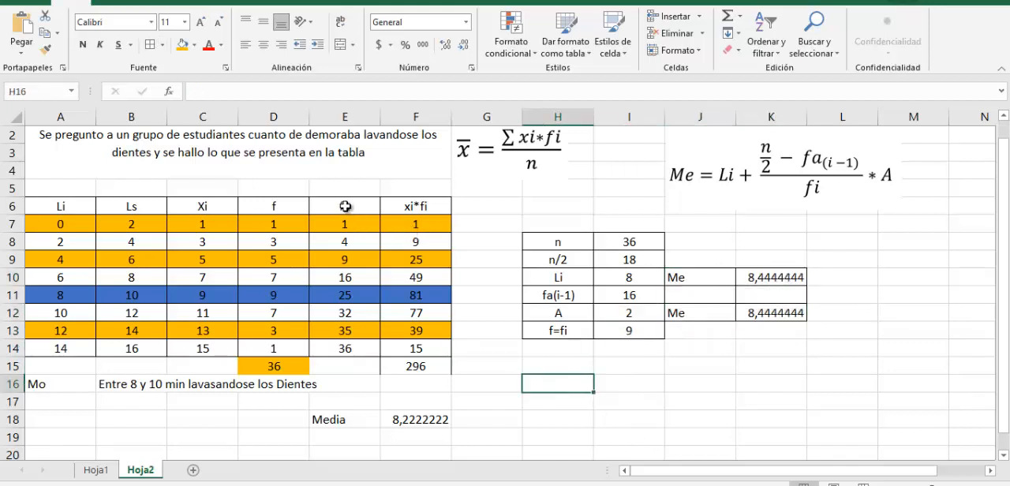
Make a four-cell bar in H17:K17 with an orange fill and cell borders
{"action": "left_click_drag", "start_coordinate": [344, 206], "coordinate": [349, 351]}
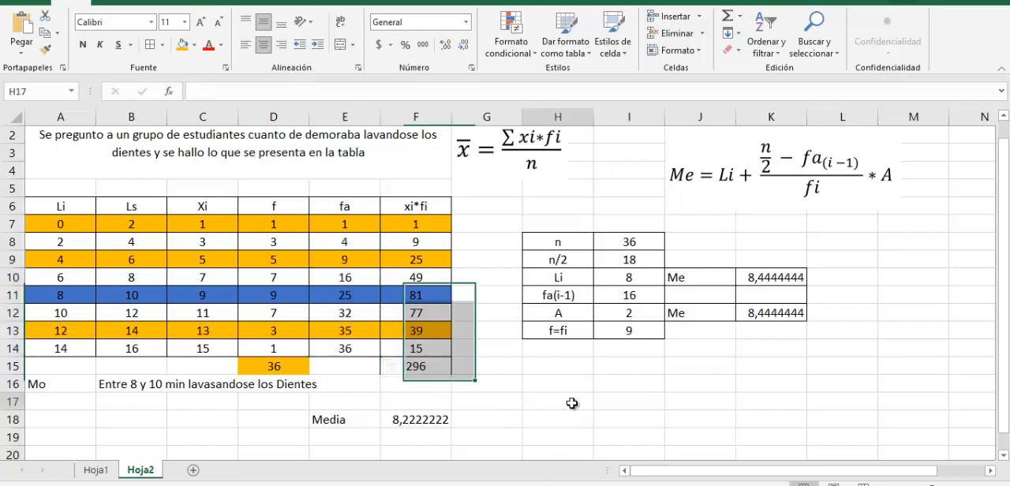
{"action": "left_click_drag", "start_coordinate": [556, 401], "coordinate": [802, 402]}
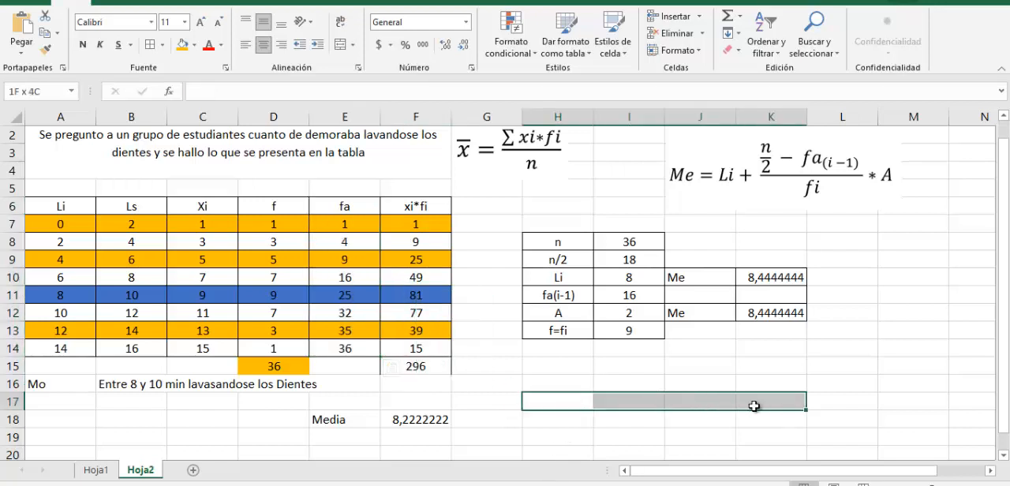
{"action": "left_click", "coordinate": [181, 51]}
{"action": "left_click_drag", "start_coordinate": [556, 401], "coordinate": [720, 381]}
{"action": "left_click", "coordinate": [185, 49]}
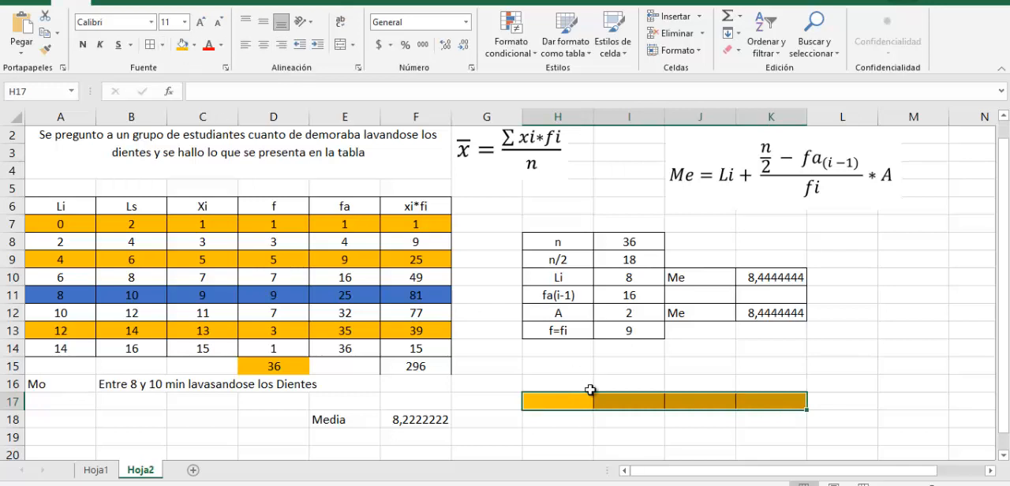
Fill the first half of the bar, H17:I17, with blue
{"action": "left_click", "coordinate": [567, 400]}
{"action": "left_click_drag", "start_coordinate": [568, 400], "coordinate": [618, 400]}
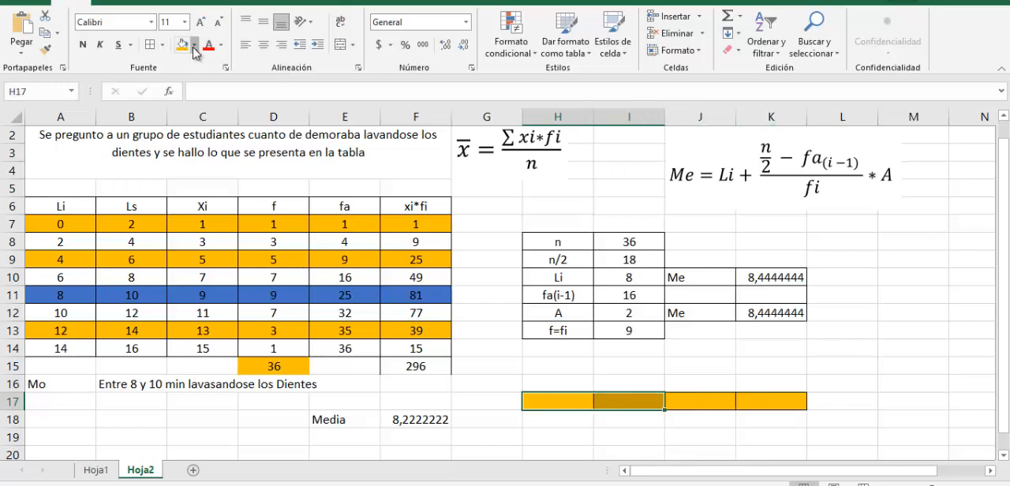
{"action": "left_click", "coordinate": [193, 45]}
{"action": "left_click", "coordinate": [231, 79]}
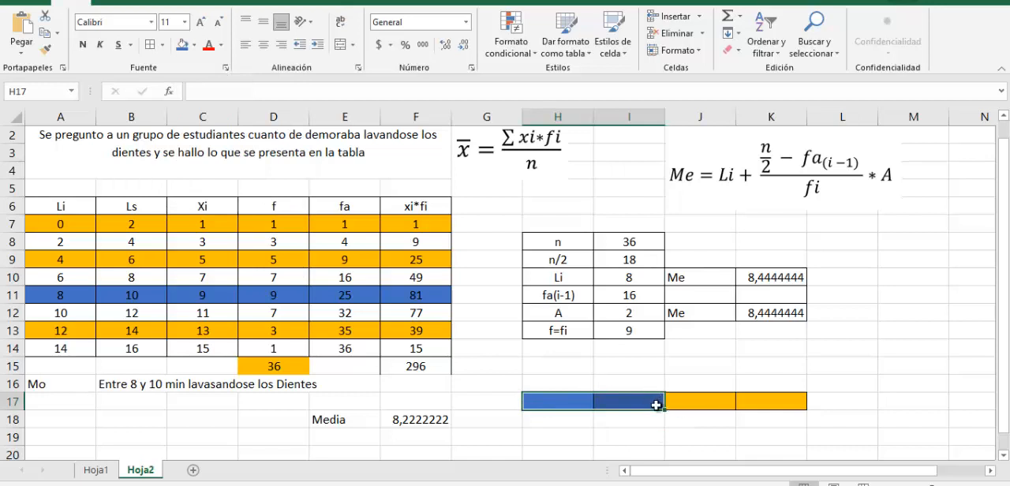
Examine where the bar's blue and orange halves meet, and review the Media result in row 18 and the Mo result in row 16
{"action": "left_click_drag", "start_coordinate": [686, 405], "coordinate": [783, 405]}
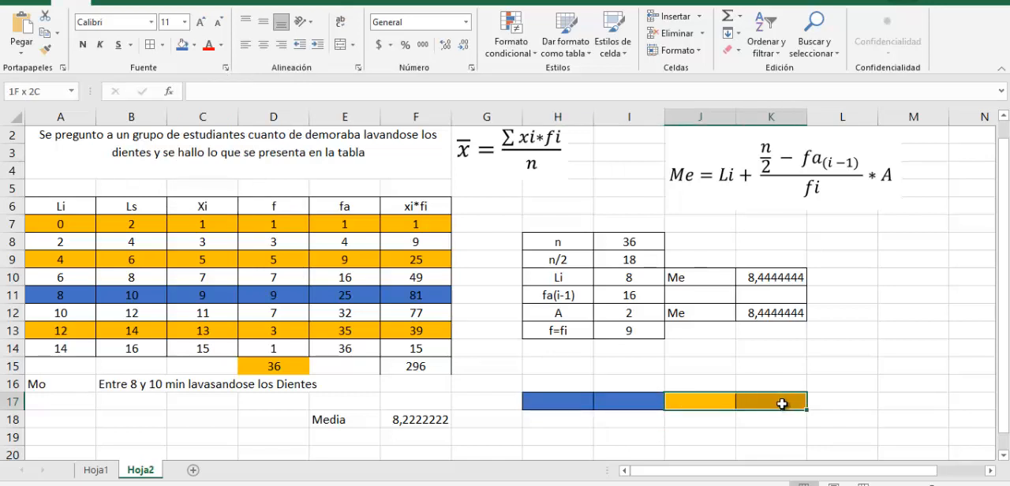
{"action": "left_click_drag", "start_coordinate": [631, 383], "coordinate": [670, 405]}
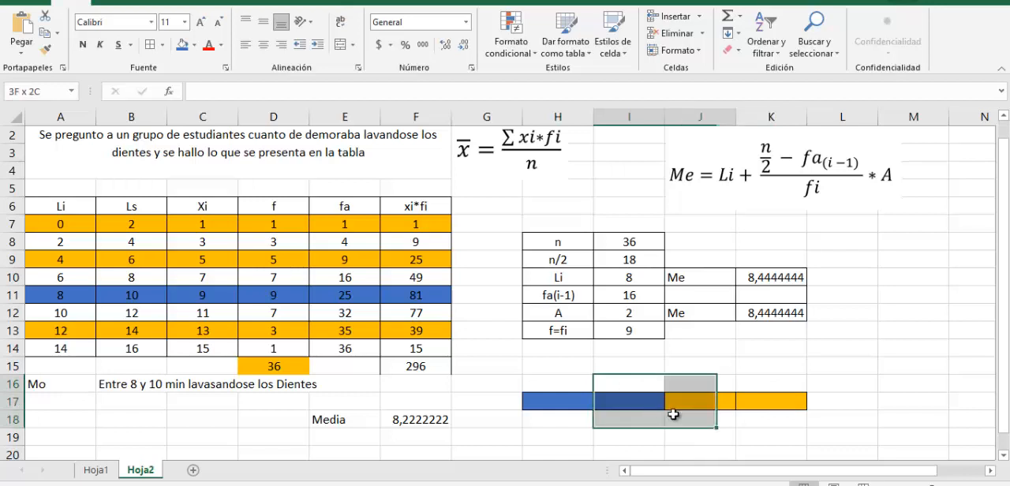
{"action": "left_click", "coordinate": [784, 404]}
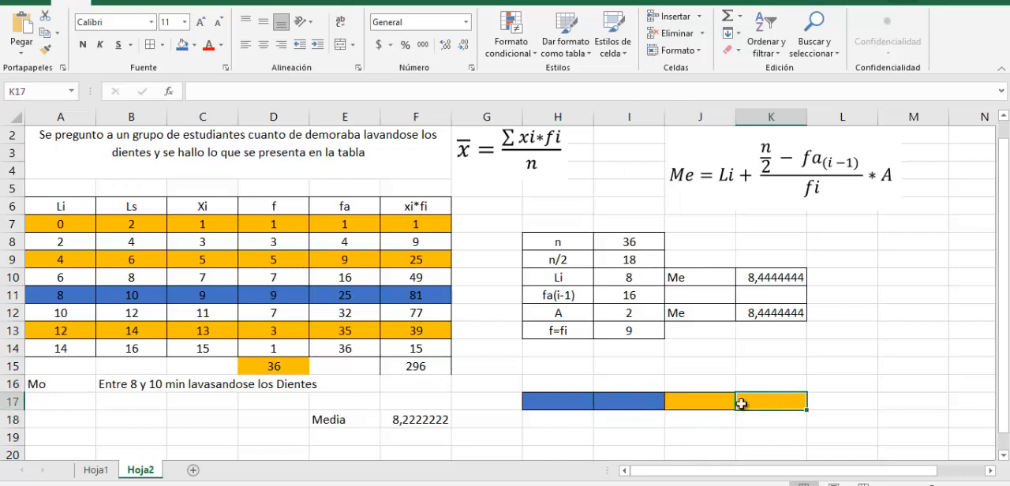
{"action": "left_click", "coordinate": [720, 404]}
{"action": "left_click_drag", "start_coordinate": [720, 404], "coordinate": [764, 403]}
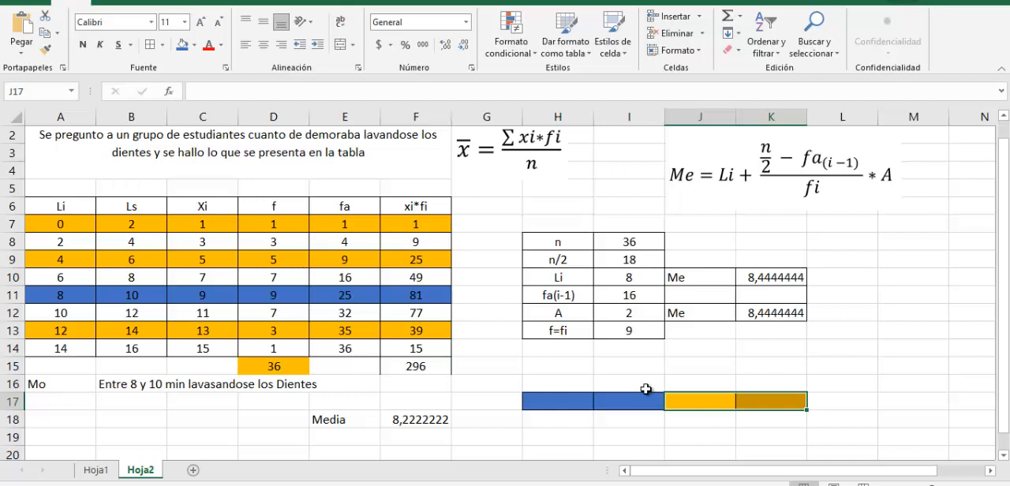
{"action": "left_click", "coordinate": [349, 420]}
{"action": "left_click_drag", "start_coordinate": [348, 420], "coordinate": [403, 422]}
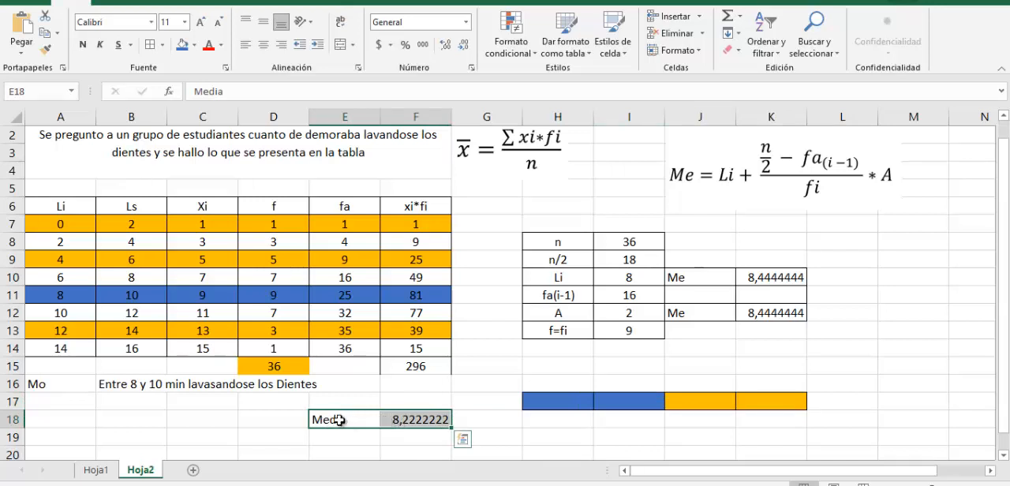
{"action": "left_click_drag", "start_coordinate": [60, 384], "coordinate": [251, 384]}
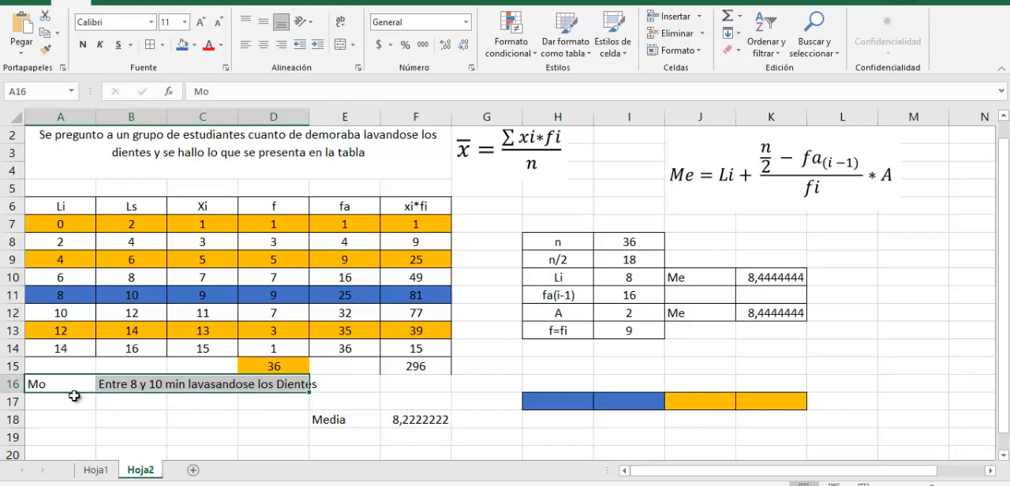